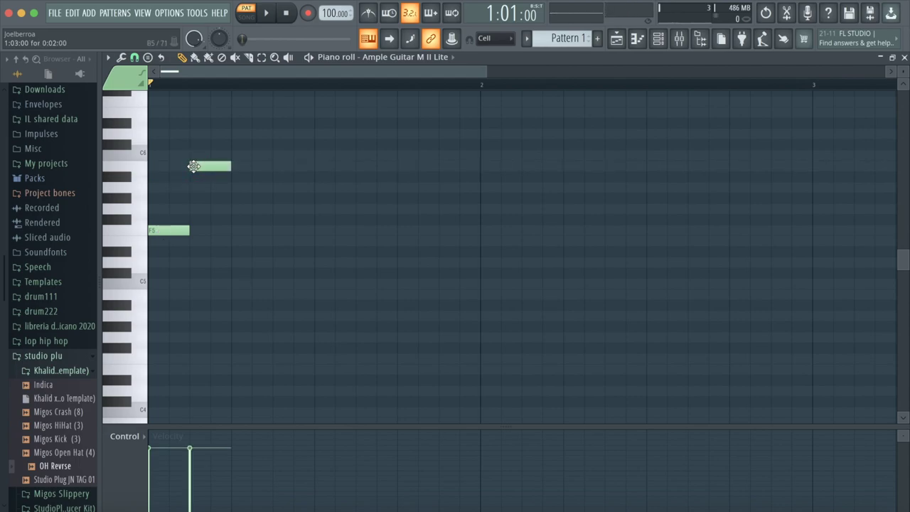
Fill bar 1 of the guitar melody with F5, C6, G#5, F5, D#6, D6, G#5 and C6 notes and play it back.
{"action": "left_click_drag", "start_coordinate": [195, 166], "coordinate": [195, 155]}
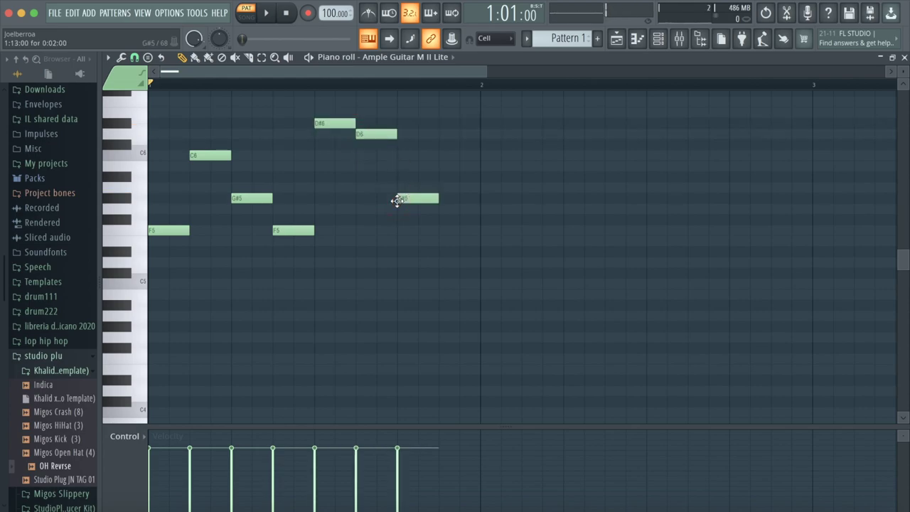
{"action": "left_click", "coordinate": [269, 14]}
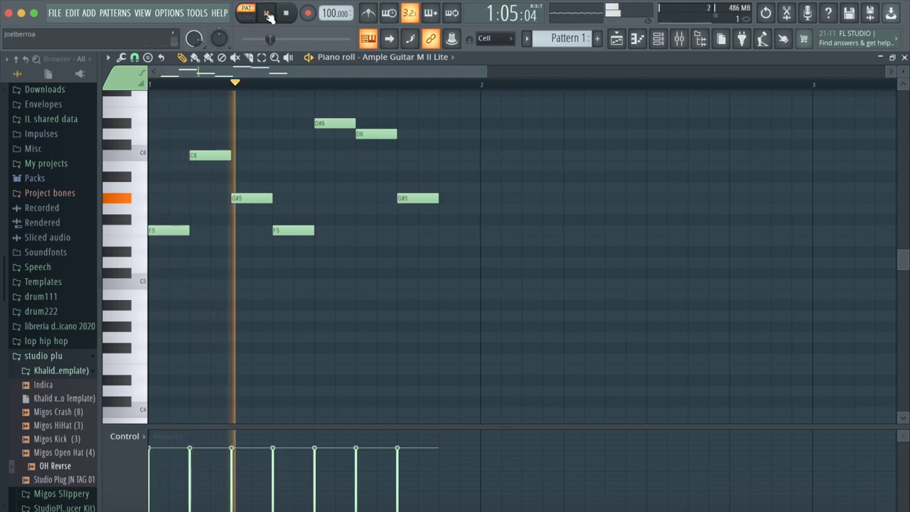
{"action": "left_click", "coordinate": [269, 14]}
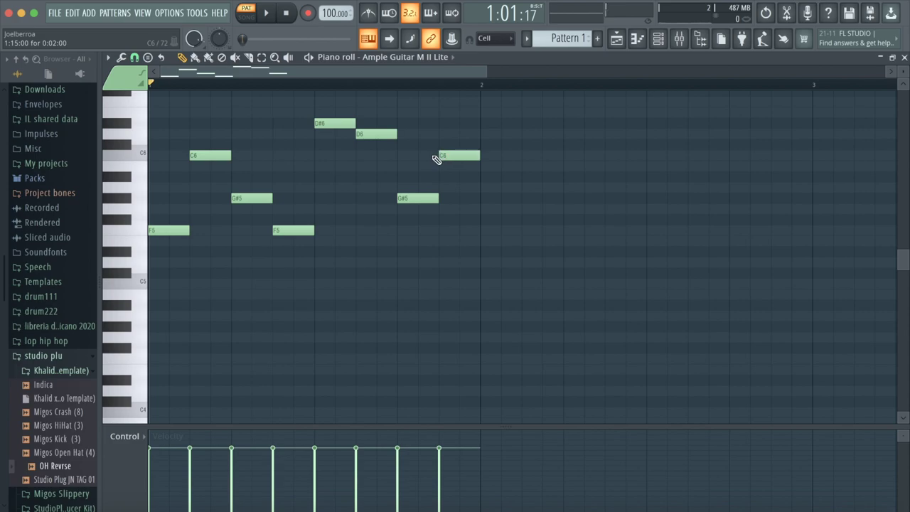
{"action": "left_click", "coordinate": [268, 14]}
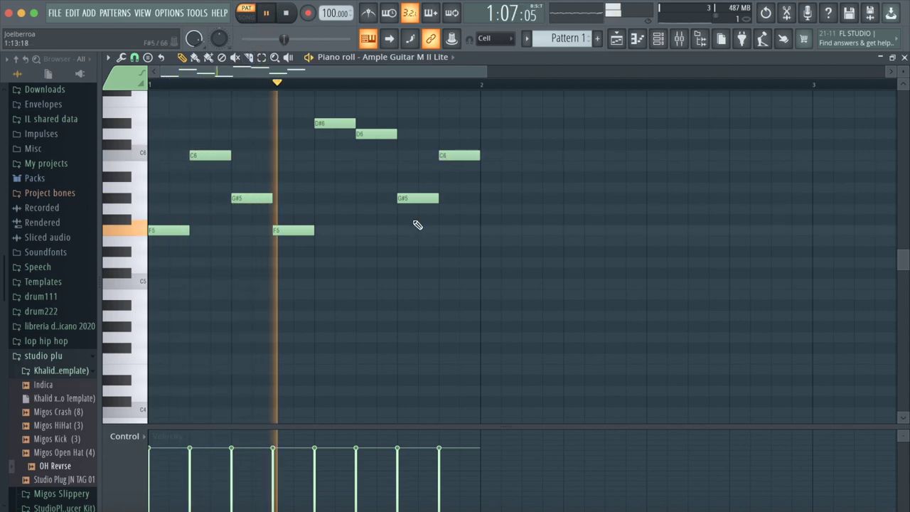
{"action": "scroll", "coordinate": [417, 224], "scroll_direction": "up", "scroll_amount": 3}
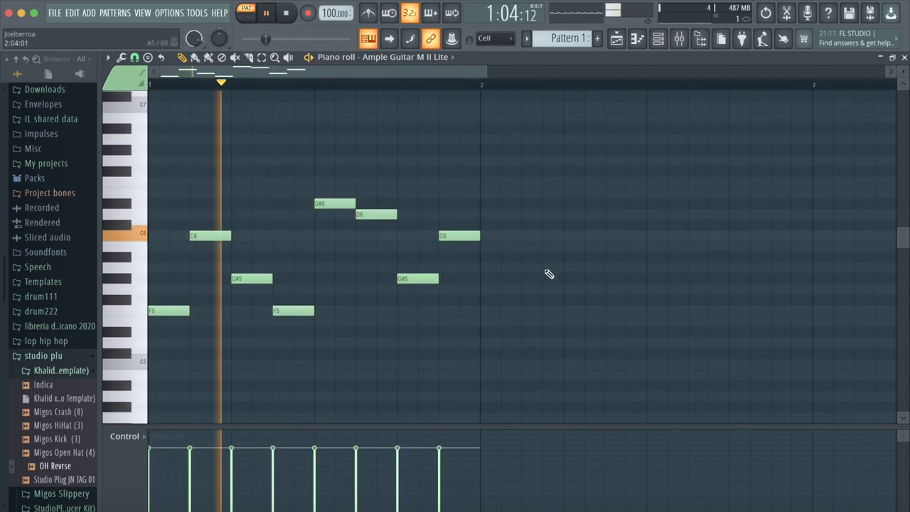
{"action": "scroll", "coordinate": [548, 272], "scroll_direction": "down", "scroll_amount": 2}
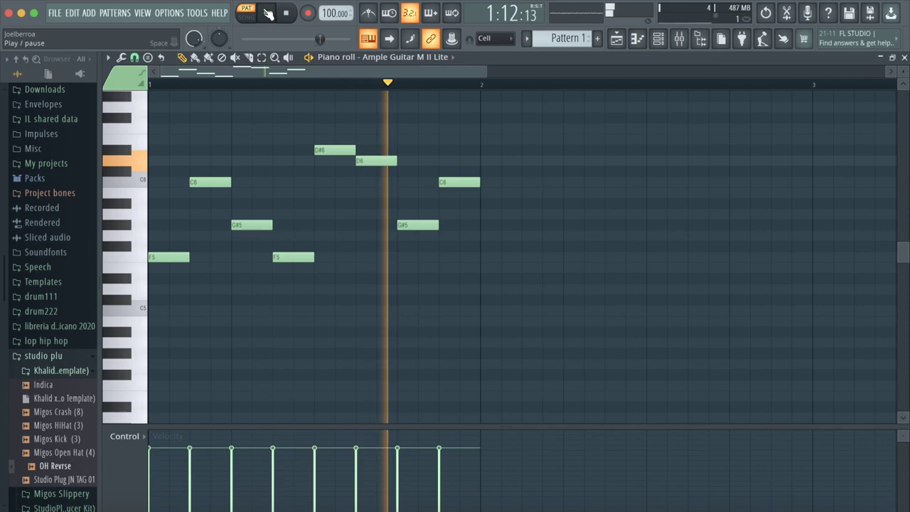
{"action": "left_click", "coordinate": [268, 14]}
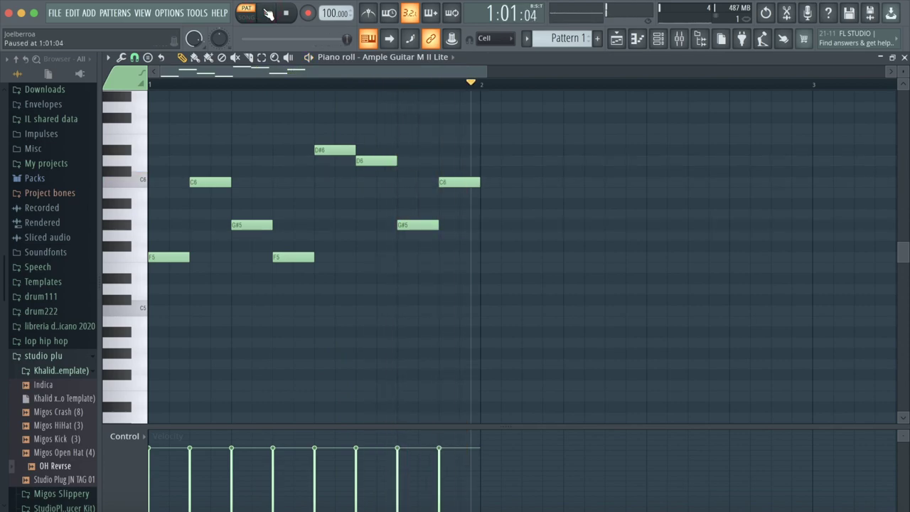
Add C5, C6, G5 and D#5 notes across the first half of bar 2 and play the melody.
{"action": "left_click", "coordinate": [484, 290]}
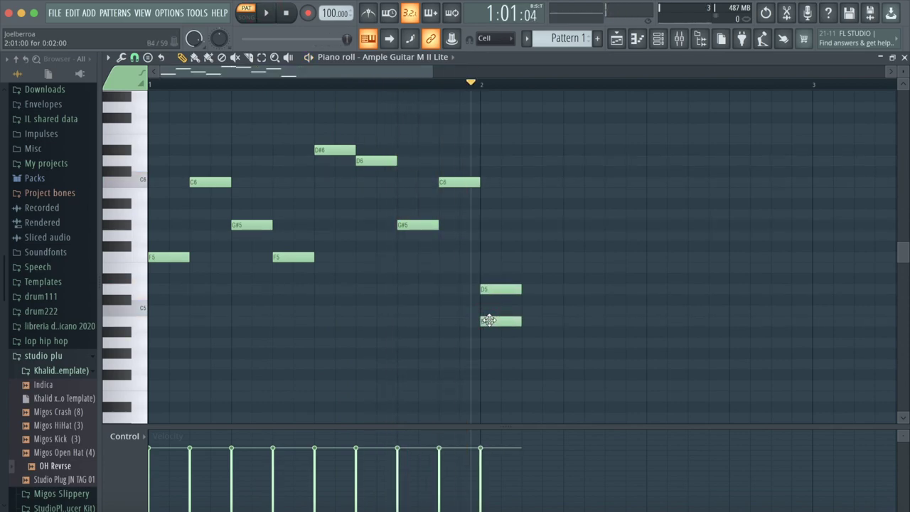
{"action": "left_click_drag", "start_coordinate": [489, 317], "coordinate": [490, 308]}
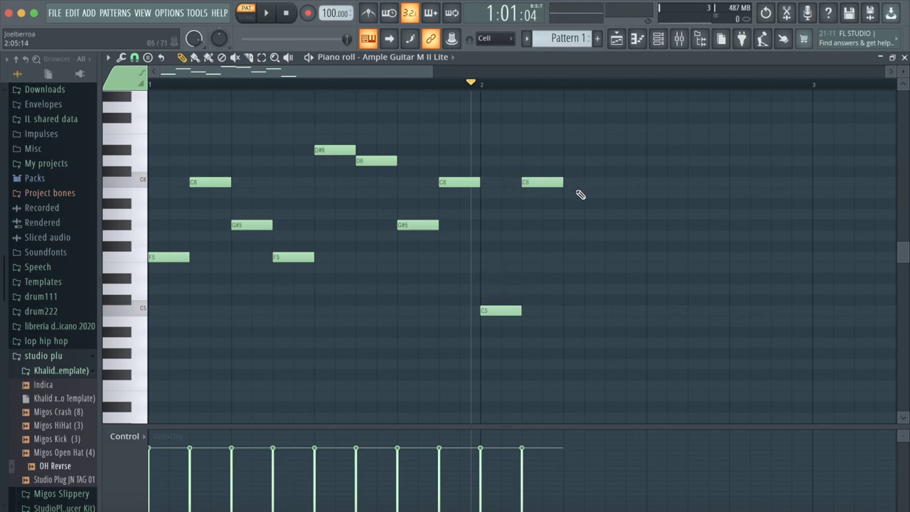
{"action": "left_click", "coordinate": [567, 236]}
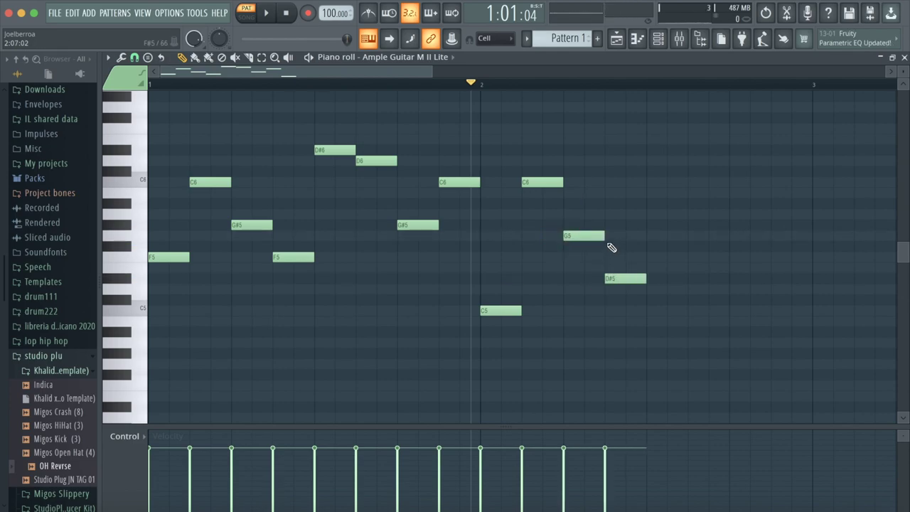
{"action": "left_click", "coordinate": [273, 13]}
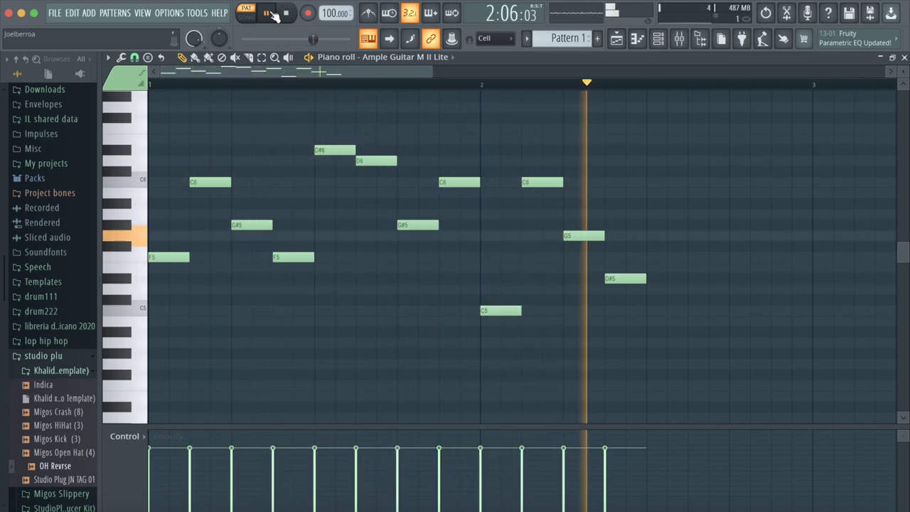
{"action": "left_click", "coordinate": [275, 16]}
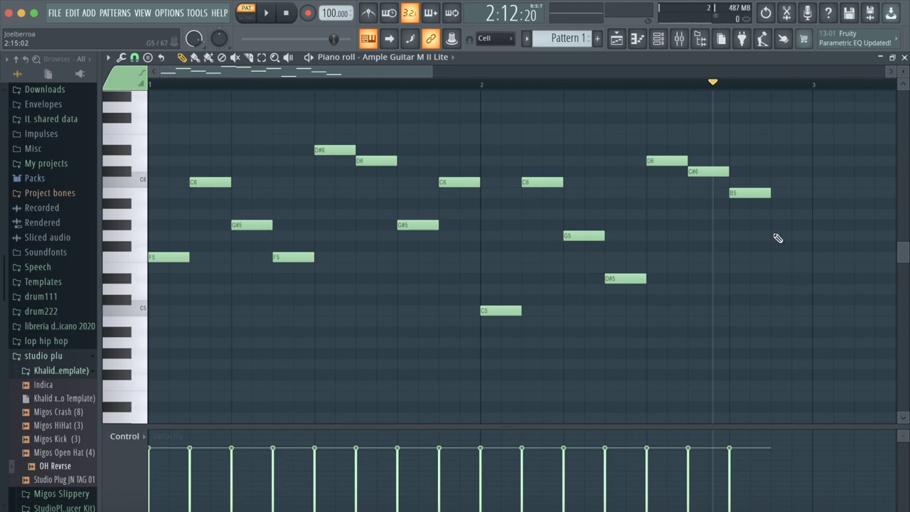
Complete the second half of bar 2 with D6, C#6, B5 and G5 notes and play the melody.
{"action": "left_click", "coordinate": [774, 236]}
{"action": "left_click", "coordinate": [271, 14]}
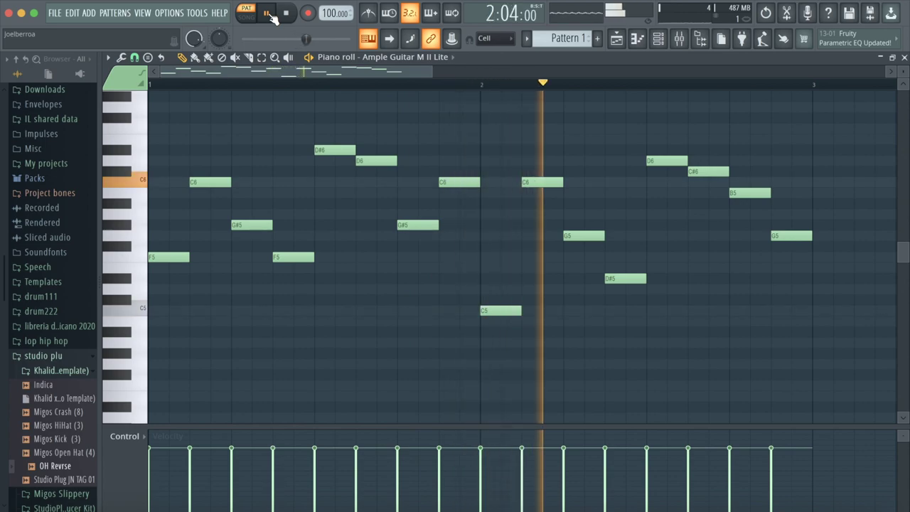
{"action": "left_click", "coordinate": [269, 13]}
Raise the fifth, sixth and seventh notes of bar 2 to D#6, D6 and C6, and play the melody back.
{"action": "left_click_drag", "start_coordinate": [657, 150], "coordinate": [658, 149]}
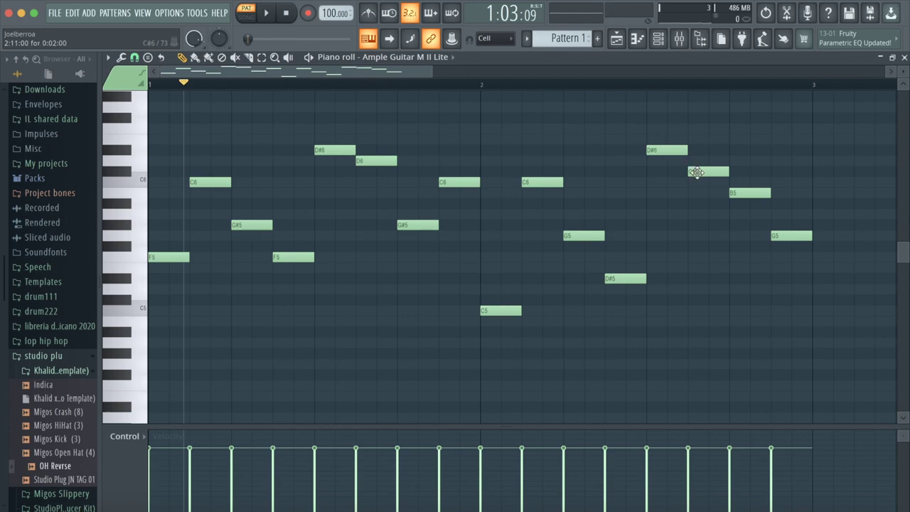
{"action": "left_click_drag", "start_coordinate": [697, 172], "coordinate": [697, 161]}
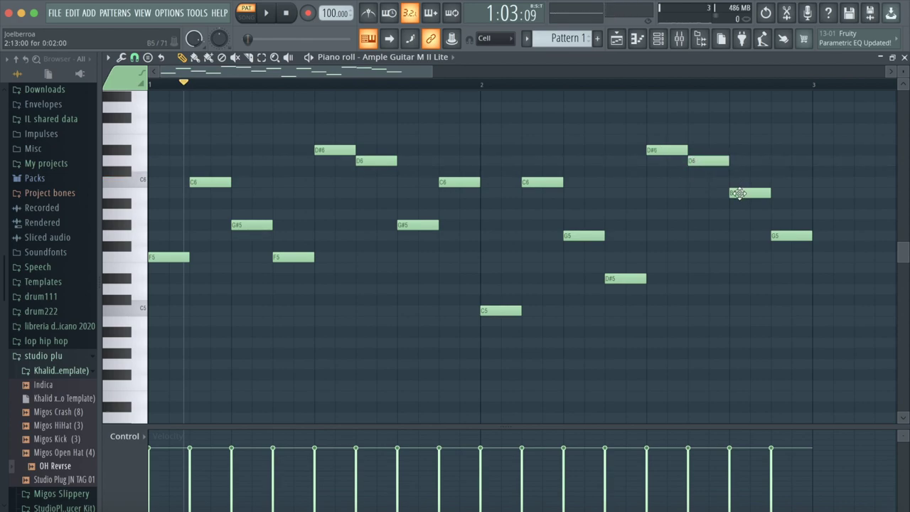
{"action": "left_click_drag", "start_coordinate": [740, 194], "coordinate": [738, 180]}
{"action": "left_click", "coordinate": [267, 14]}
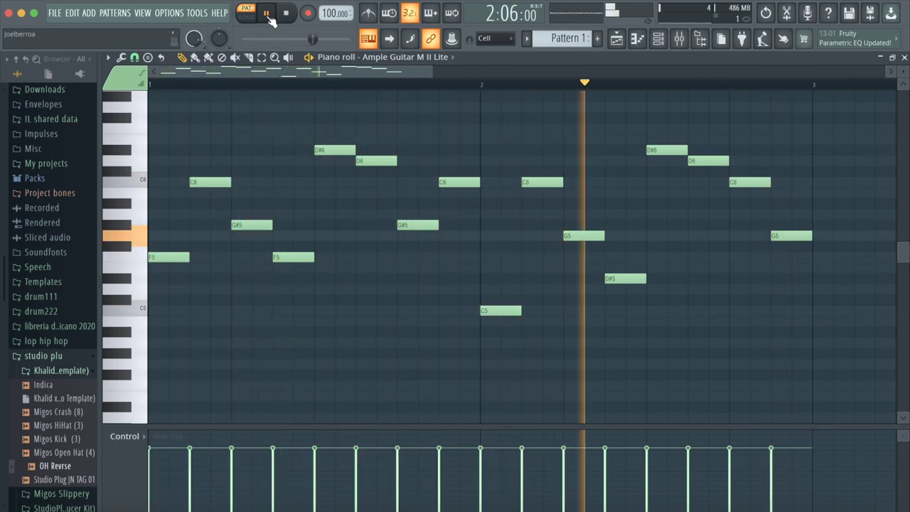
{"action": "left_click", "coordinate": [267, 15]}
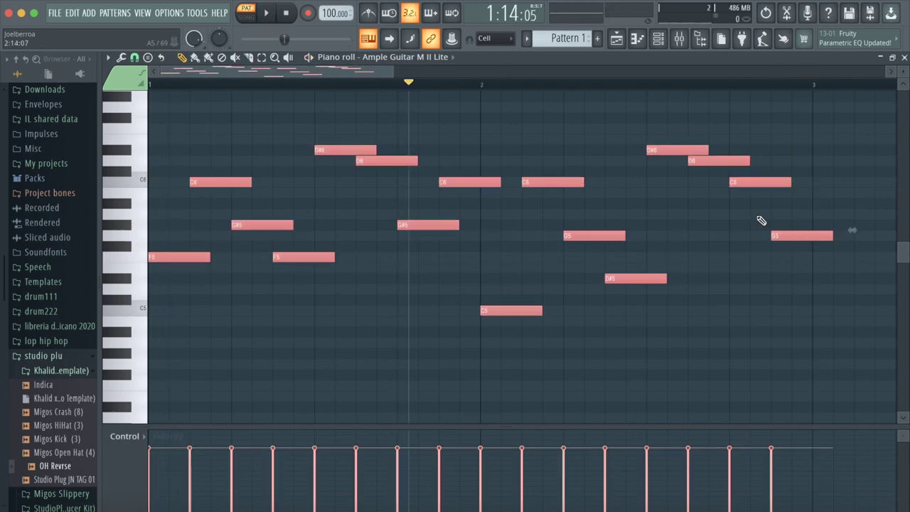
Shorten the final G5 note of bar 2 to half its length and play the melody.
{"action": "left_click", "coordinate": [836, 300]}
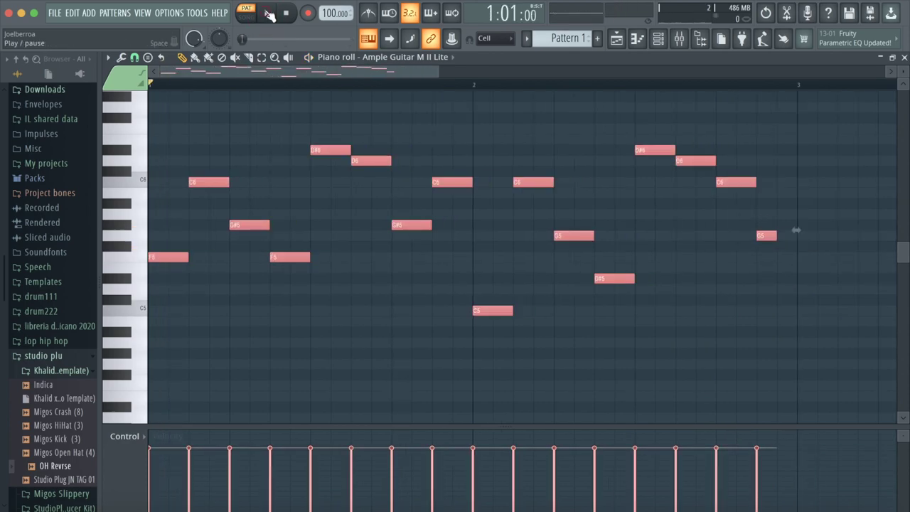
{"action": "left_click", "coordinate": [268, 13]}
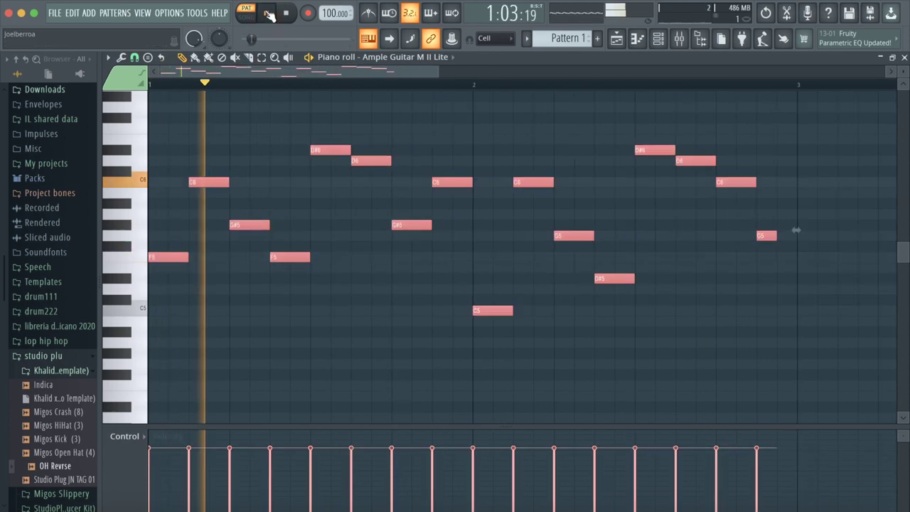
{"action": "key", "text": "space"}
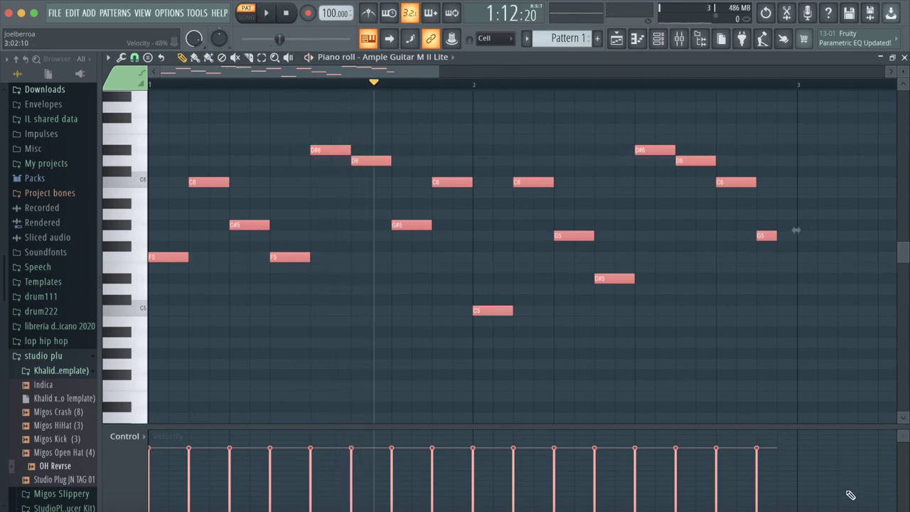
Replace the 808 Clap with ClapStar (4) and the 808 HiHat with HHStar (6) from the DrumStar V.2 samples.
{"action": "left_click", "coordinate": [60, 293]}
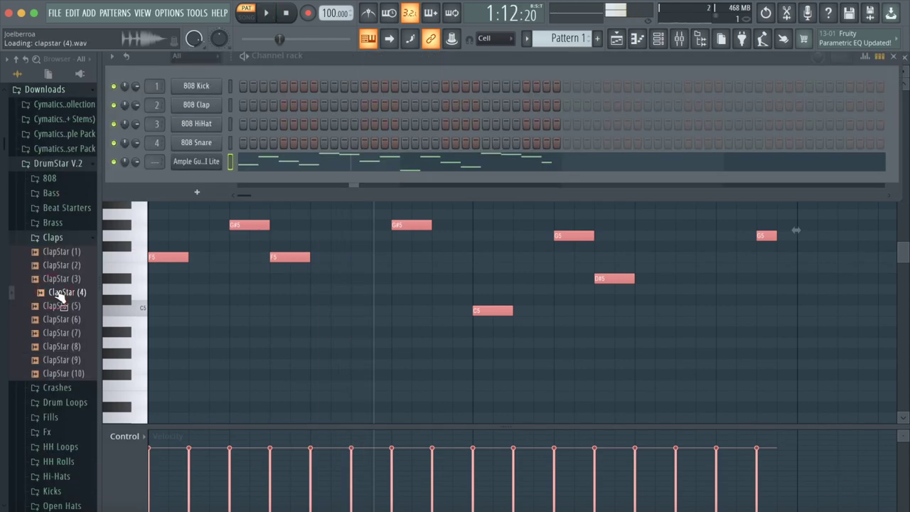
{"action": "left_click_drag", "start_coordinate": [60, 298], "coordinate": [201, 106]}
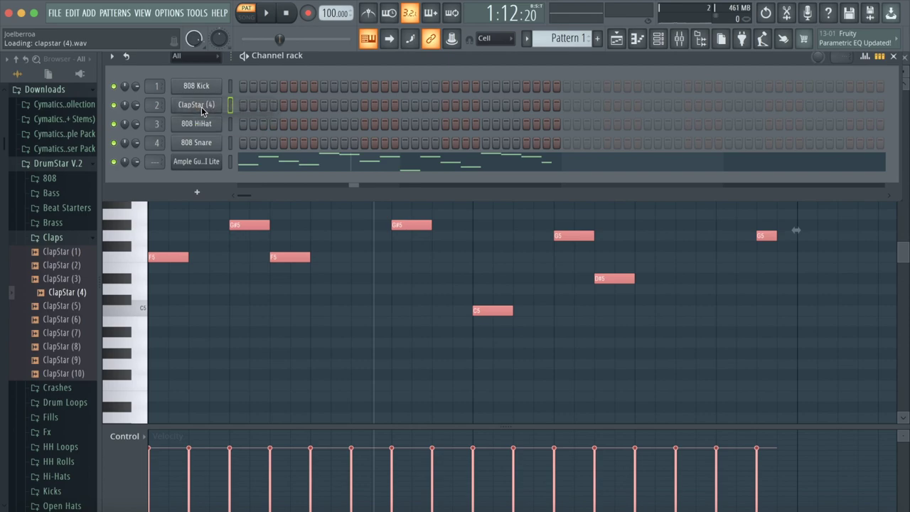
{"action": "left_click", "coordinate": [52, 239]}
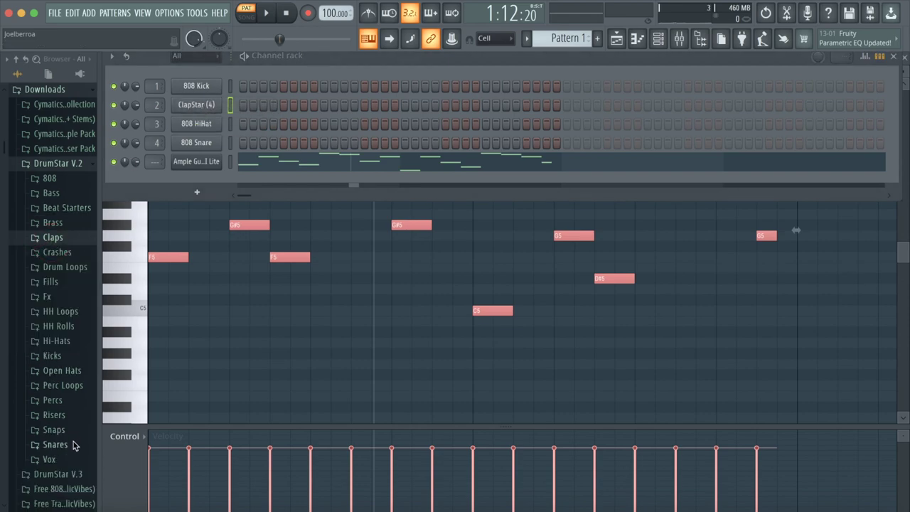
{"action": "left_click", "coordinate": [62, 340]}
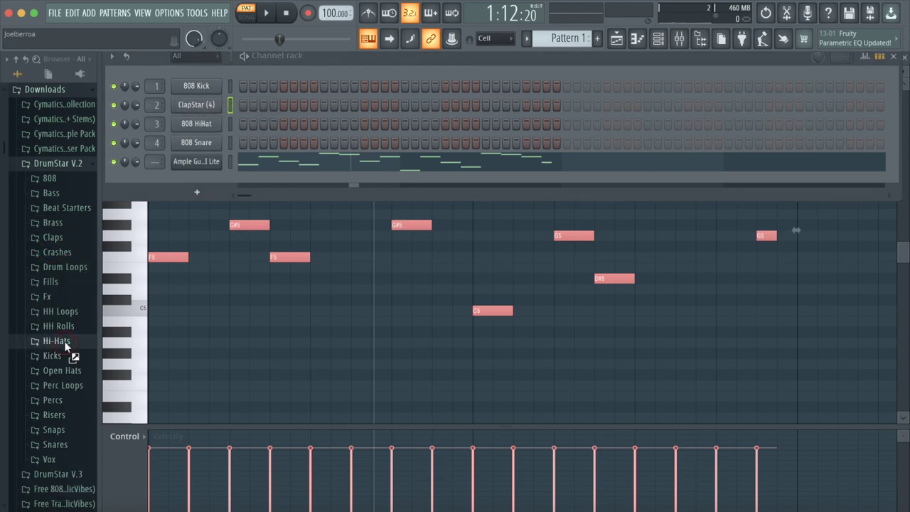
{"action": "left_click", "coordinate": [60, 330]}
{"action": "left_click_drag", "start_coordinate": [60, 343], "coordinate": [59, 400]}
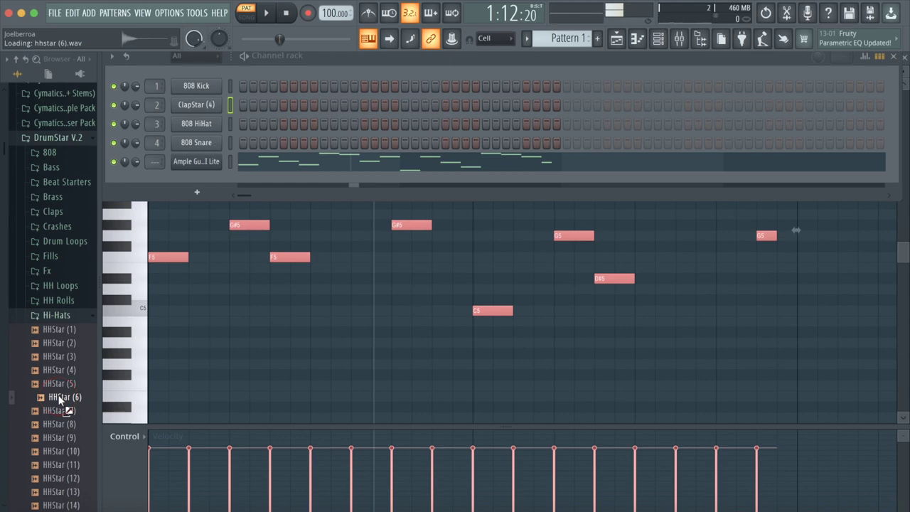
{"action": "left_click_drag", "start_coordinate": [229, 114], "coordinate": [201, 123]}
Fill every 2 steps of the HHStar (6) channel, place ClapStar (4) hits on steps 9 and 25, and play the pattern.
{"action": "right_click", "coordinate": [201, 124]}
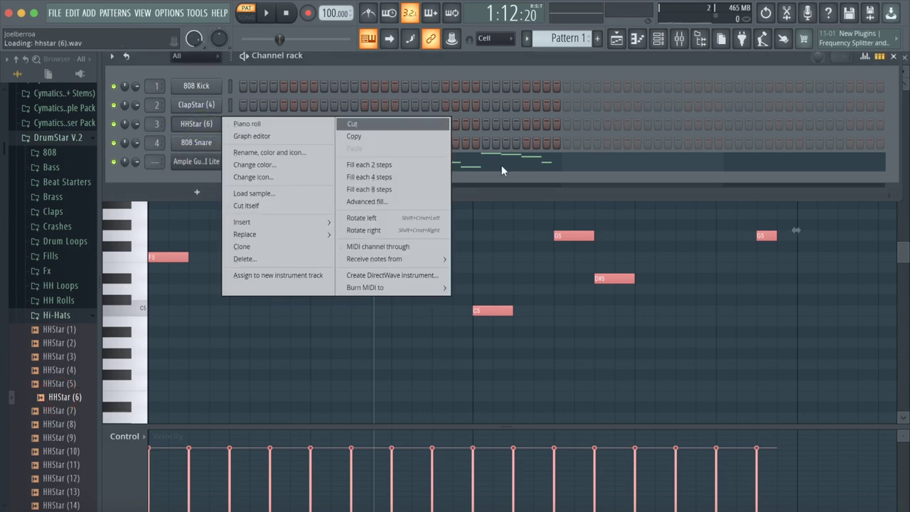
{"action": "left_click", "coordinate": [396, 168]}
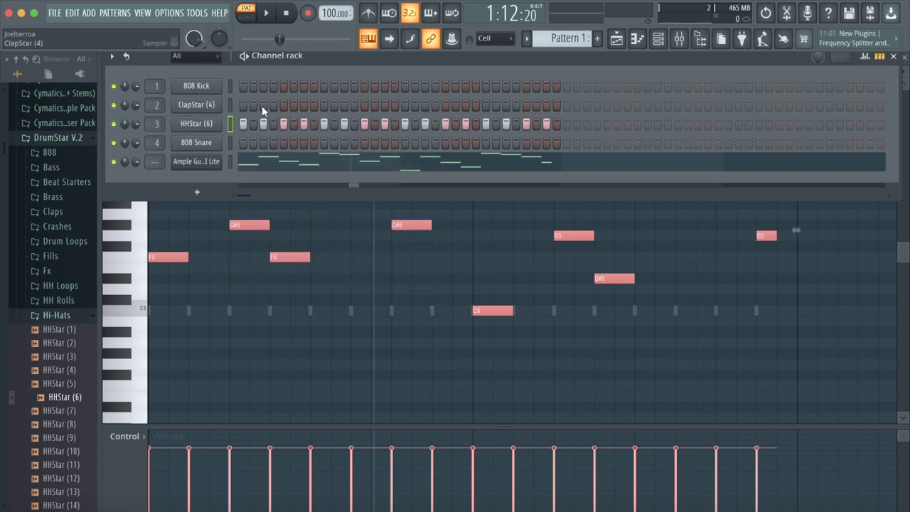
{"action": "left_click", "coordinate": [322, 104]}
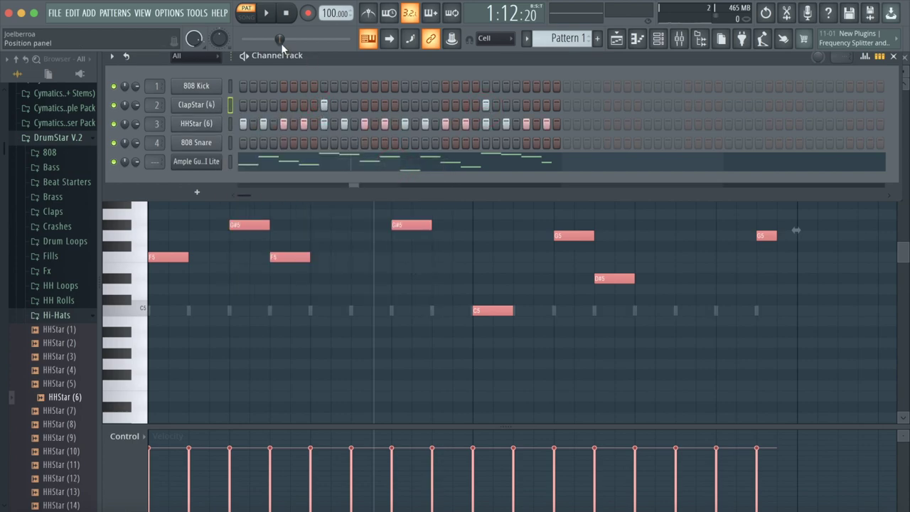
{"action": "left_click", "coordinate": [268, 14]}
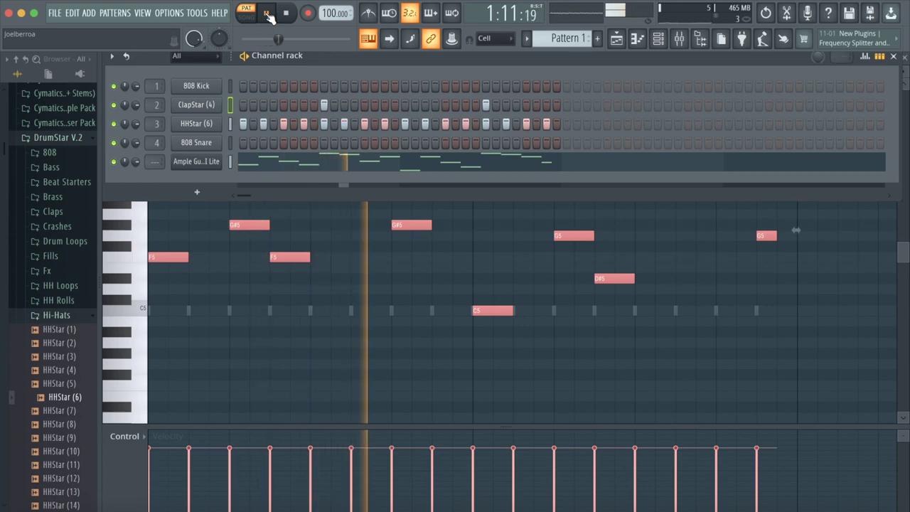
Route the Ample Guitar channel to mixer Insert 5 and load RC-20 Retro Color in its first effect slot.
{"action": "key", "text": "F9"}
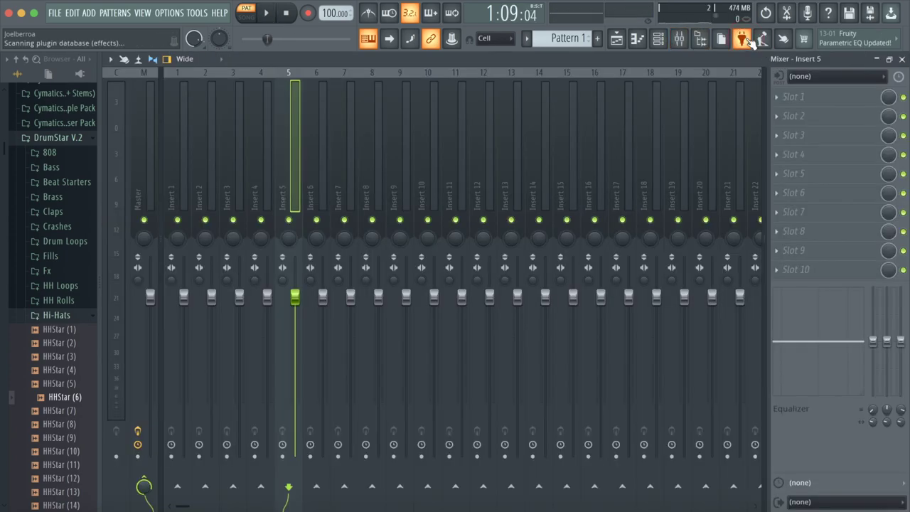
{"action": "left_click", "coordinate": [742, 38]}
{"action": "left_click_drag", "start_coordinate": [562, 352], "coordinate": [794, 97]}
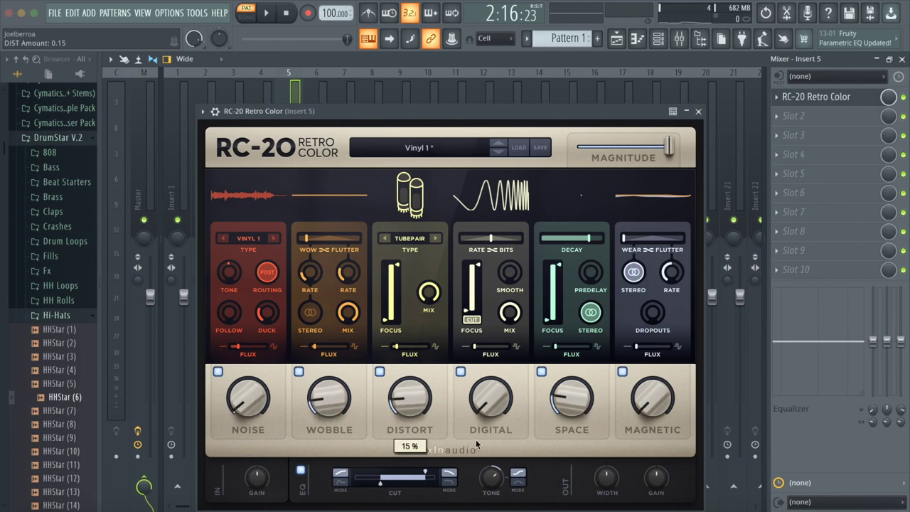
Set RC-20's Distort to 15% and switch off its Digital module, then audition the pattern and return to the channel rack.
{"action": "left_click", "coordinate": [460, 372]}
{"action": "left_click", "coordinate": [268, 14]}
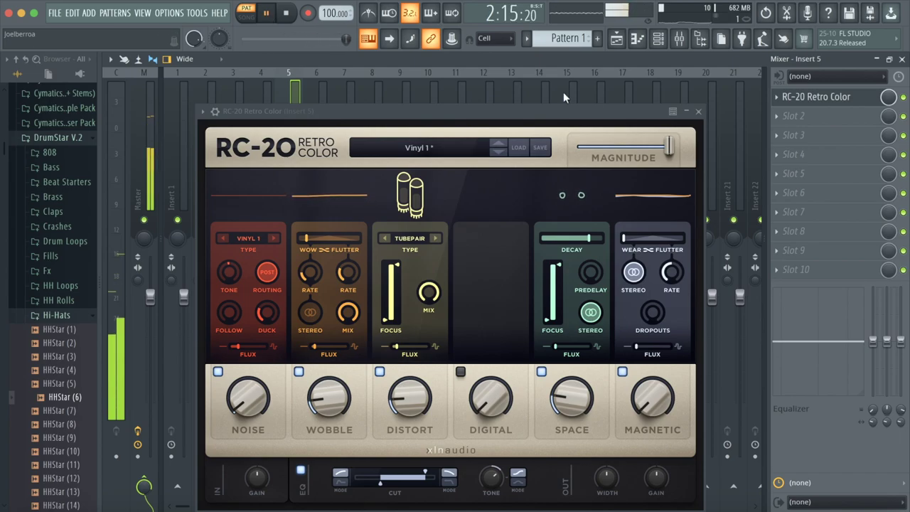
{"action": "left_click", "coordinate": [699, 112]}
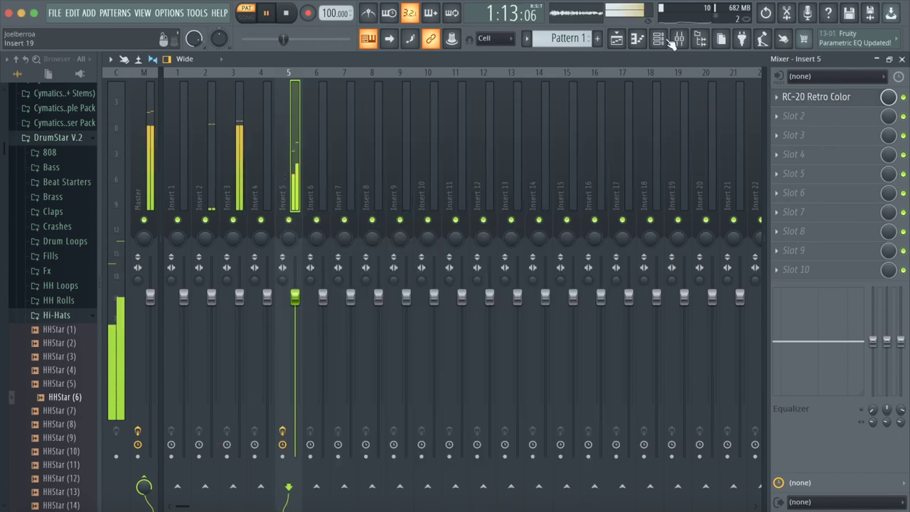
{"action": "left_click", "coordinate": [660, 39]}
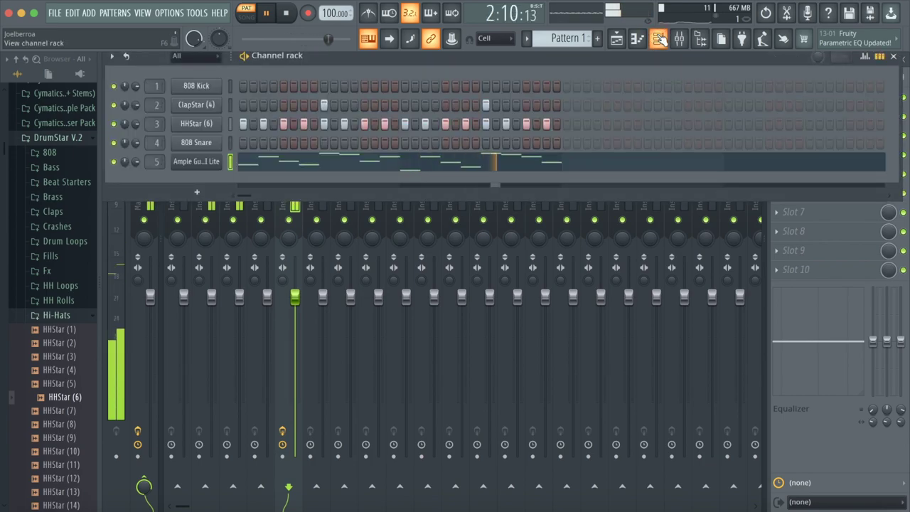
{"action": "left_click", "coordinate": [269, 17]}
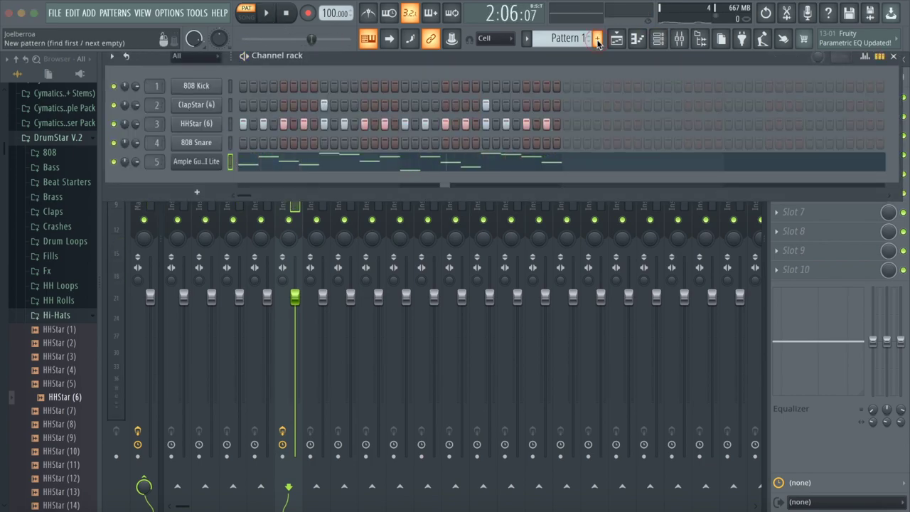
Copy the Ample Guitar notes from Pattern 1 and paste them into the same channel of the pattern named m.
{"action": "left_click", "coordinate": [527, 38]}
{"action": "right_click", "coordinate": [218, 161]}
{"action": "left_click", "coordinate": [368, 174]}
{"action": "left_click", "coordinate": [527, 38]}
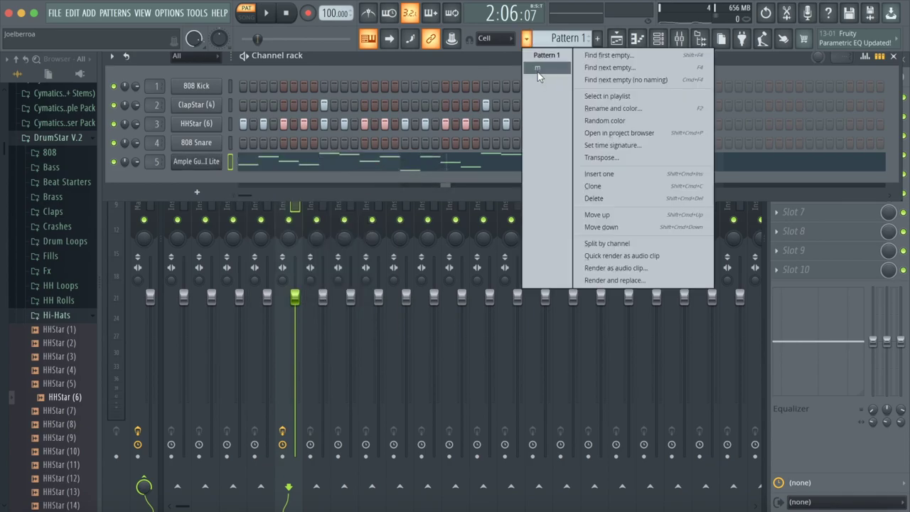
{"action": "left_click", "coordinate": [538, 72]}
{"action": "right_click", "coordinate": [196, 161]}
{"action": "left_click", "coordinate": [354, 186]}
Lay two consecutive clips of pattern m on playlist Track 1, spanning bars 1 to 5, and set playback to song mode.
{"action": "key", "text": "F5"}
{"action": "left_click", "coordinate": [356, 103]}
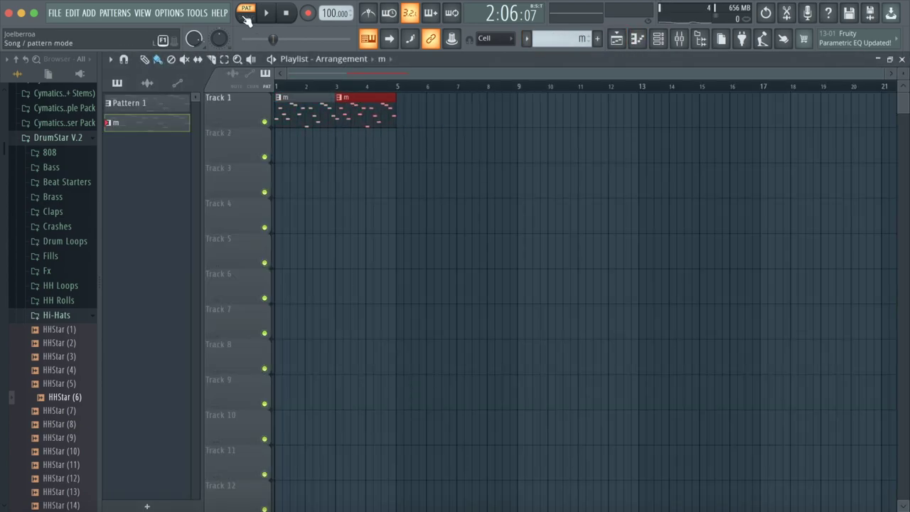
{"action": "left_click", "coordinate": [246, 12]}
Export the arrangement as a wave file named m in the pro folder.
{"action": "left_click", "coordinate": [54, 12]}
{"action": "mouse_move", "coordinate": [142, 126]}
{"action": "left_click", "coordinate": [178, 135]}
{"action": "type", "text": "m"}
{"action": "key", "text": "Return"}
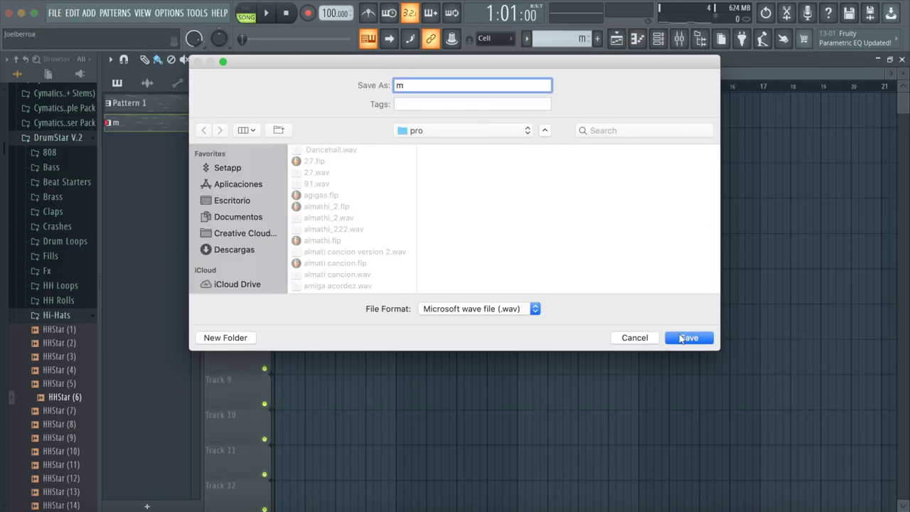
{"action": "left_click", "coordinate": [551, 436]}
Add the exported m audio to Track 2 at bar 1 and delete both pattern m clips from Track 1.
{"action": "left_click", "coordinate": [43, 502]}
{"action": "left_click", "coordinate": [285, 126]}
{"action": "double_click", "coordinate": [518, 71]}
{"action": "left_click_drag", "start_coordinate": [424, 296], "coordinate": [295, 139]}
{"action": "right_click", "coordinate": [366, 110]}
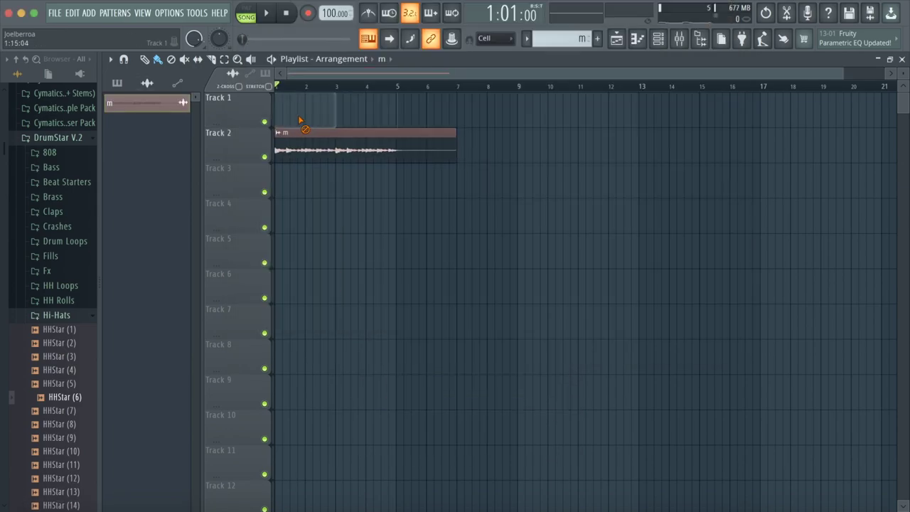
{"action": "right_click", "coordinate": [302, 114]}
Audition the m audio clip in the playlist and trim its silent tail so it ends at bar 5.
{"action": "left_click", "coordinate": [266, 13]}
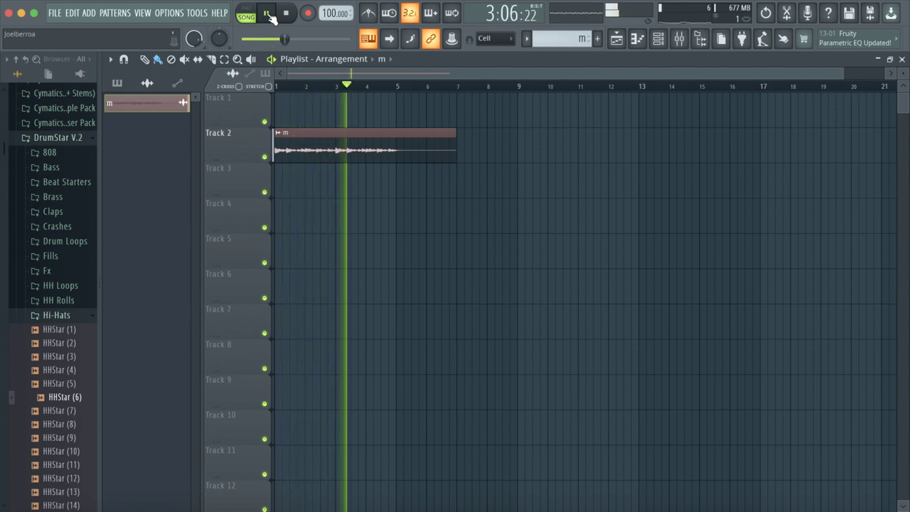
{"action": "left_click", "coordinate": [267, 14]}
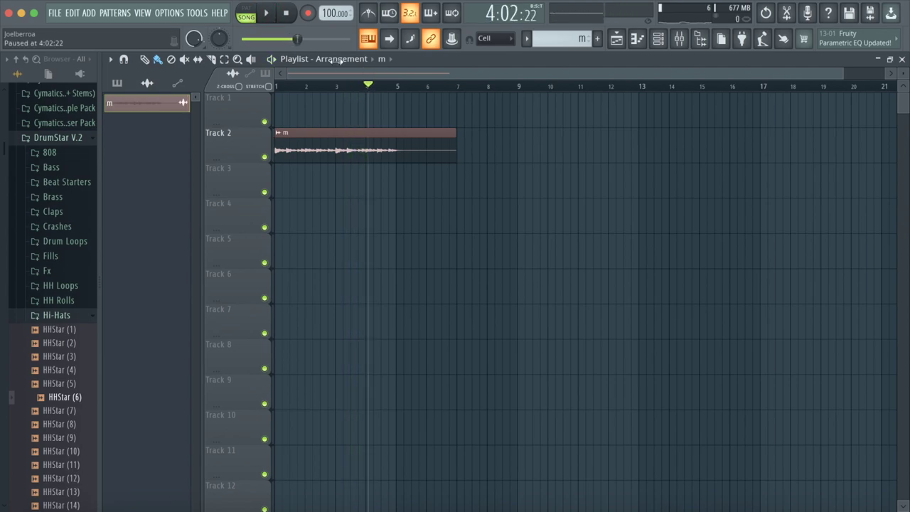
{"action": "left_click_drag", "start_coordinate": [456, 135], "coordinate": [397, 134]}
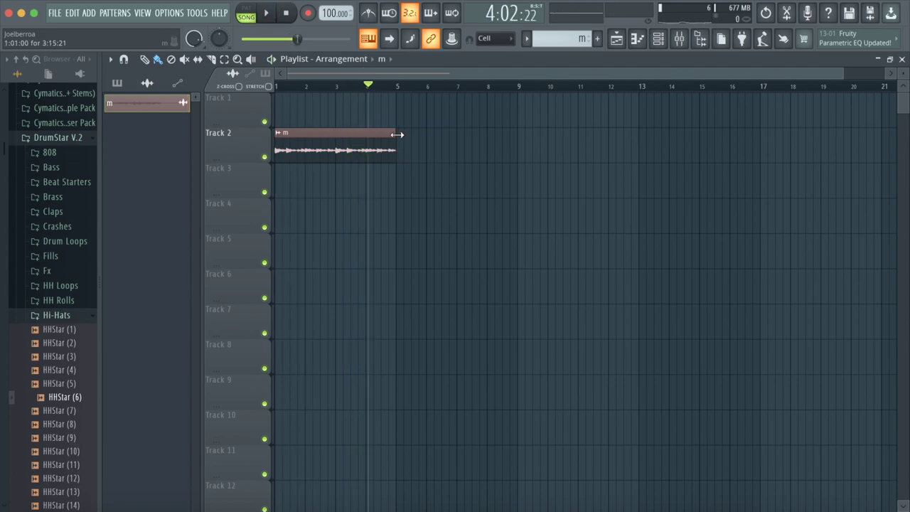
Boost the m sample's gain to 7% in its precomputed effects while auditioning the song.
{"action": "double_click", "coordinate": [321, 150]}
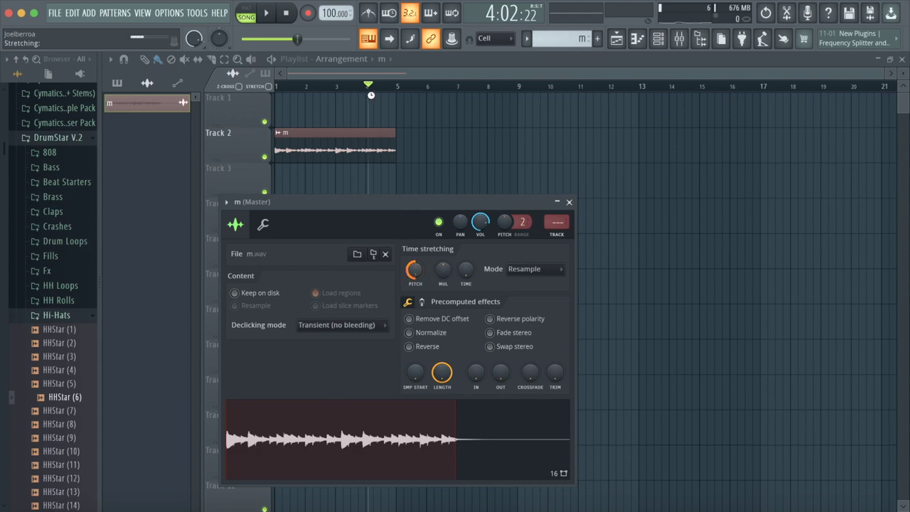
{"action": "left_click", "coordinate": [422, 302]}
{"action": "left_click_drag", "start_coordinate": [416, 328], "coordinate": [417, 313]}
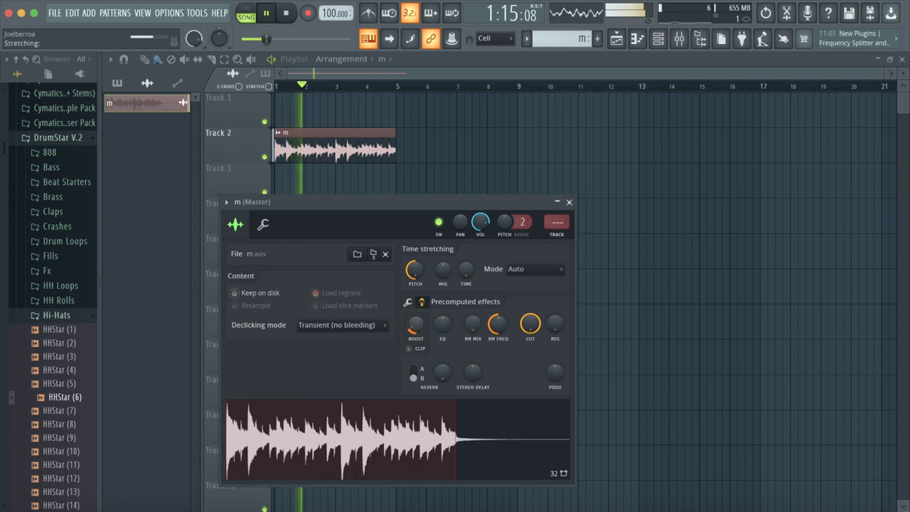
{"action": "left_click_drag", "start_coordinate": [416, 325], "coordinate": [416, 328]}
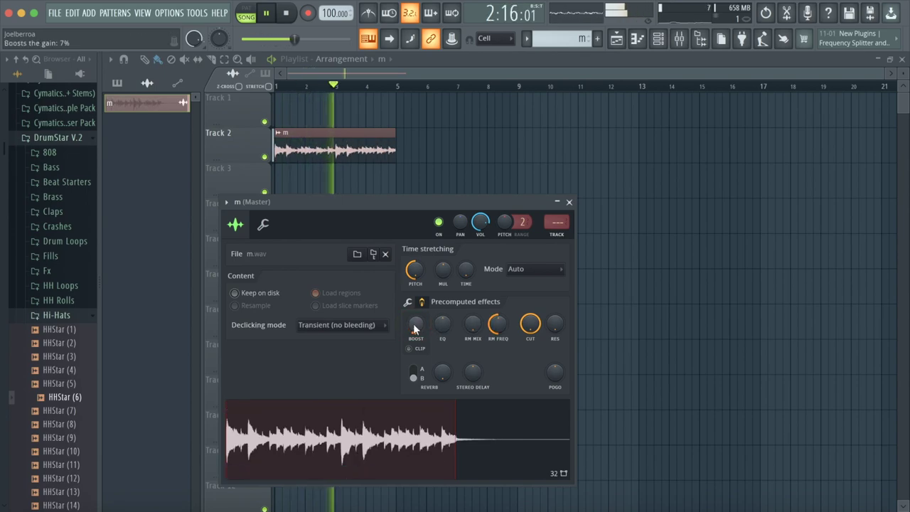
{"action": "left_click", "coordinate": [569, 202]}
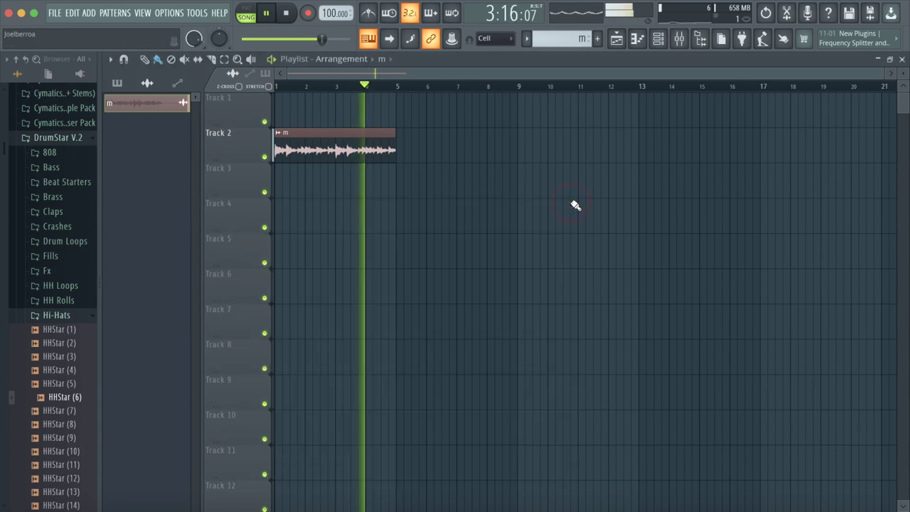
Show all channels in the channel rack, select Pattern 1 and mute its Ample Guitar channel.
{"action": "left_click", "coordinate": [116, 83]}
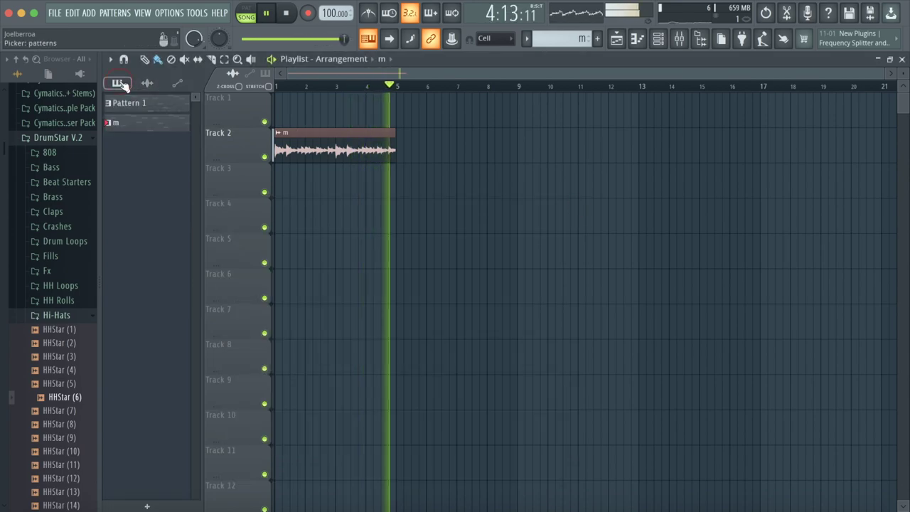
{"action": "left_click", "coordinate": [659, 38]}
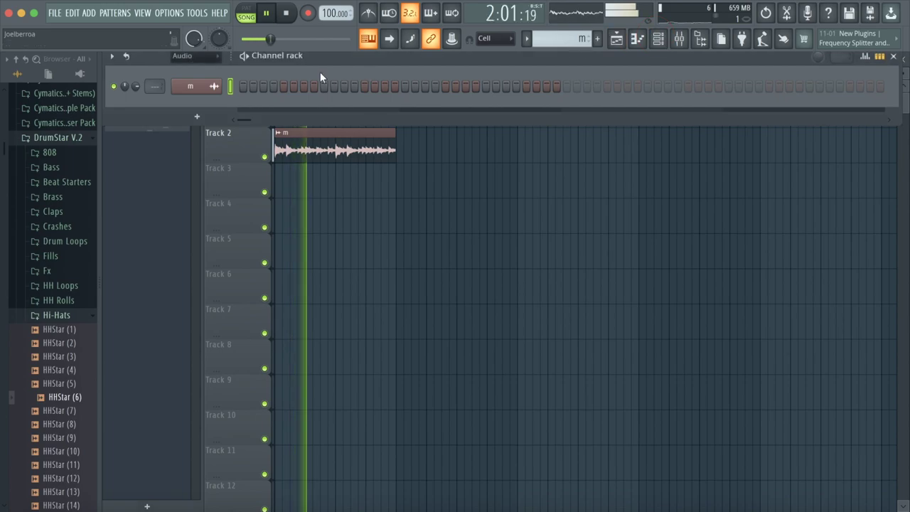
{"action": "left_click", "coordinate": [217, 57]}
{"action": "left_click", "coordinate": [201, 72]}
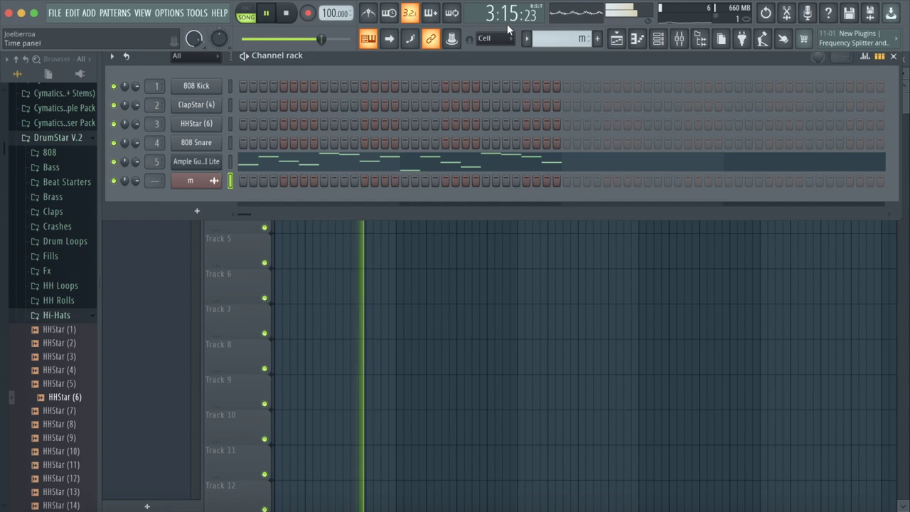
{"action": "left_click", "coordinate": [527, 38]}
{"action": "left_click", "coordinate": [540, 56]}
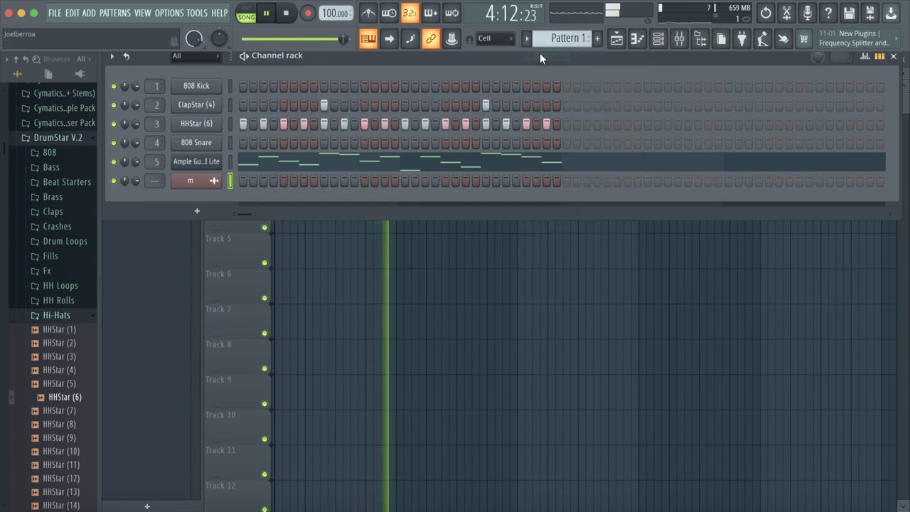
{"action": "right_click", "coordinate": [207, 164]}
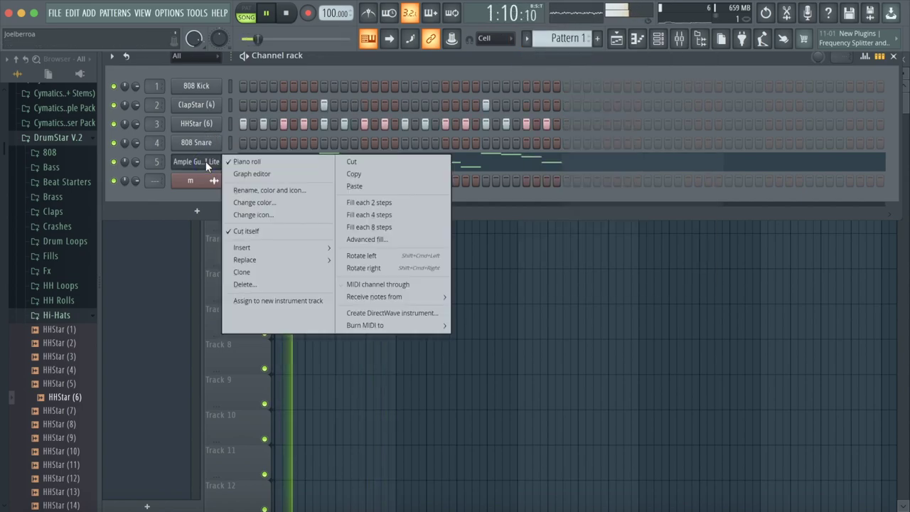
{"action": "left_click", "coordinate": [190, 157]}
{"action": "left_click", "coordinate": [114, 162]}
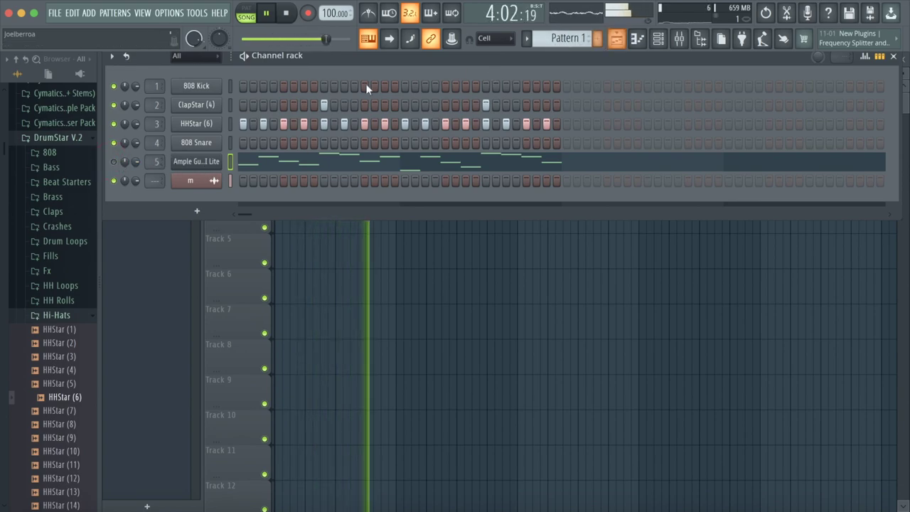
Place two Pattern 1 clips on playlist Track 3, starting at bars 1 and 3.
{"action": "left_click", "coordinate": [615, 42]}
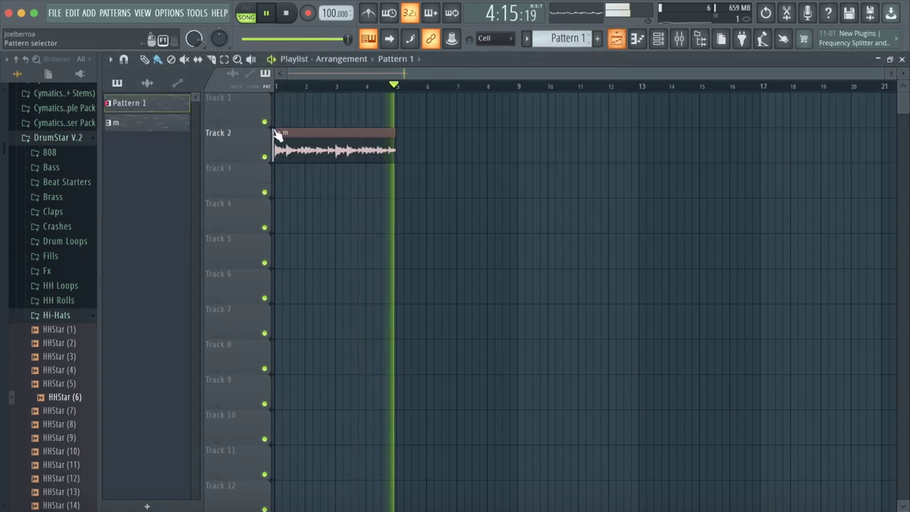
{"action": "left_click", "coordinate": [338, 214]}
{"action": "left_click_drag", "start_coordinate": [338, 213], "coordinate": [285, 178]}
{"action": "left_click", "coordinate": [377, 183]}
{"action": "left_click_drag", "start_coordinate": [377, 183], "coordinate": [354, 183]}
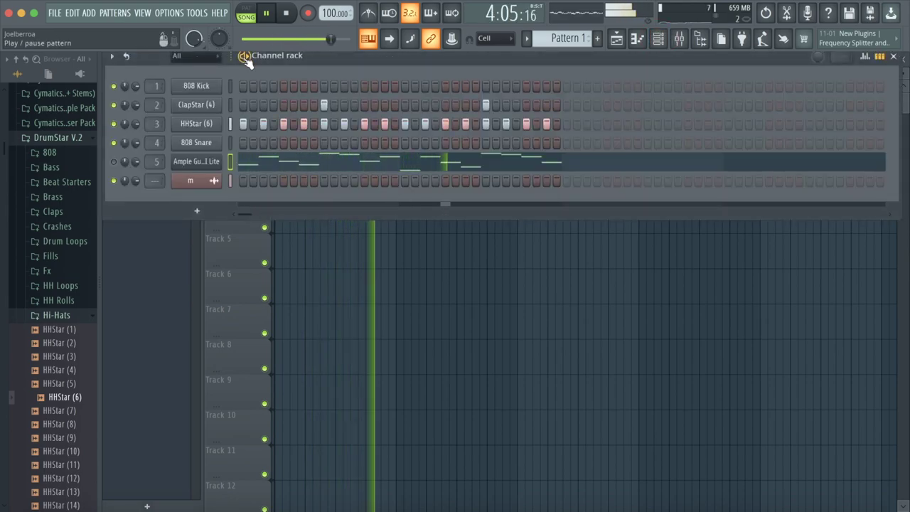
Stop playback and add the 808 1 - C sample from the Cymatics sample pack's 808s as a new channel above 808 Kick.
{"action": "left_click", "coordinate": [61, 139]}
{"action": "scroll", "coordinate": [63, 146], "scroll_direction": "up", "scroll_amount": 5}
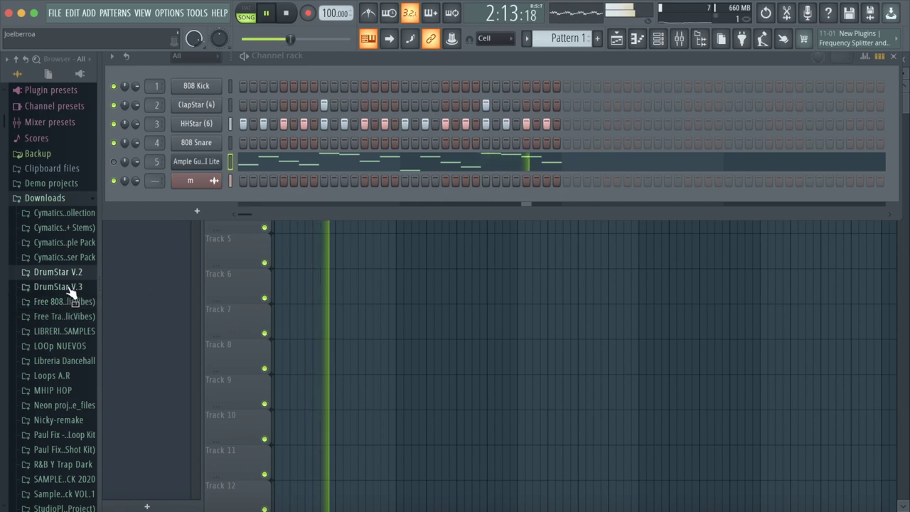
{"action": "left_click", "coordinate": [57, 242]}
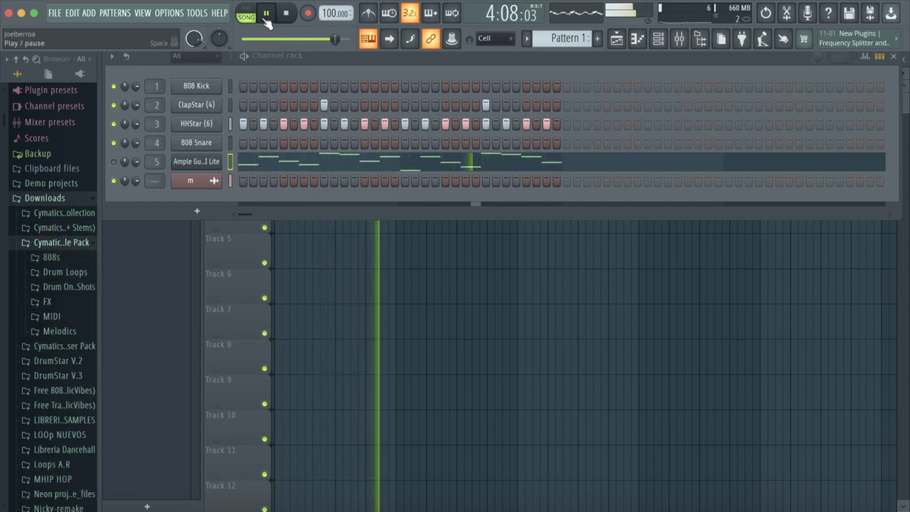
{"action": "key", "text": "space"}
{"action": "left_click", "coordinate": [51, 257]}
{"action": "left_click_drag", "start_coordinate": [72, 128], "coordinate": [313, 365]}
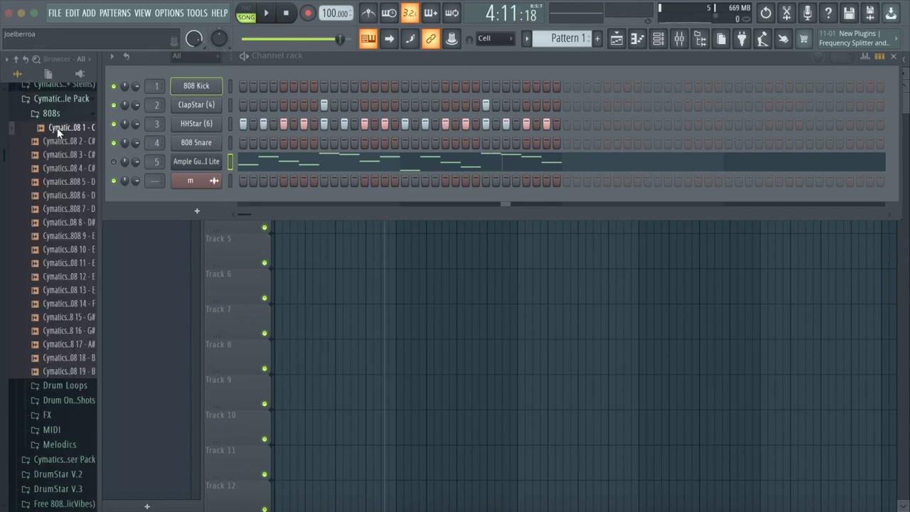
{"action": "left_click_drag", "start_coordinate": [191, 68], "coordinate": [192, 66]}
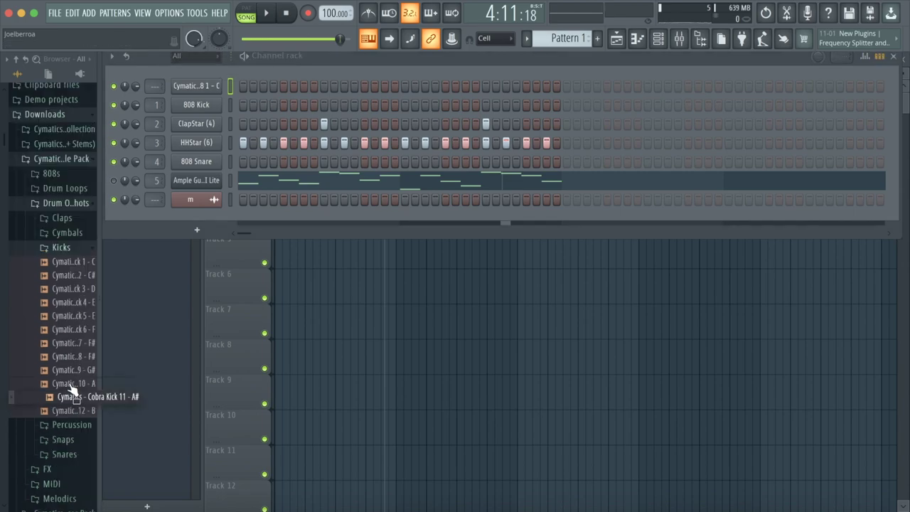
Preview the last Cymatics Cobra kicks and replace the 808 Kick sample with Cobra Kick 12 - B.
{"action": "left_click", "coordinate": [71, 384]}
{"action": "left_click", "coordinate": [69, 413]}
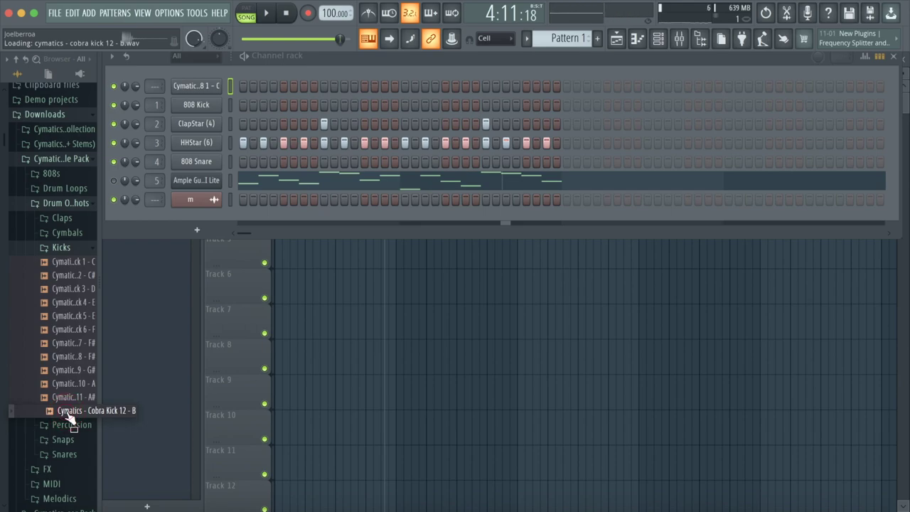
{"action": "left_click_drag", "start_coordinate": [69, 416], "coordinate": [196, 104]}
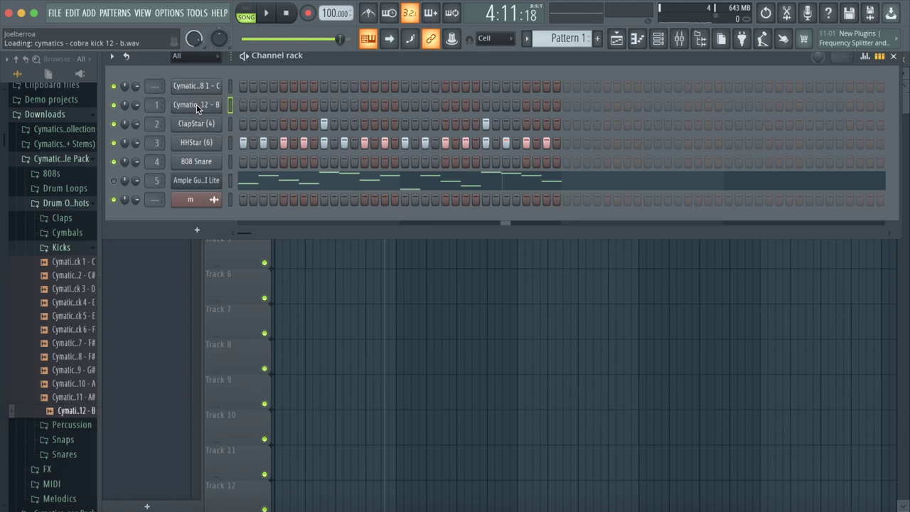
Raise the precomputed Boost of the Cobra Kick 12 - B sample, audition it and close its channel settings.
{"action": "left_click", "coordinate": [196, 104]}
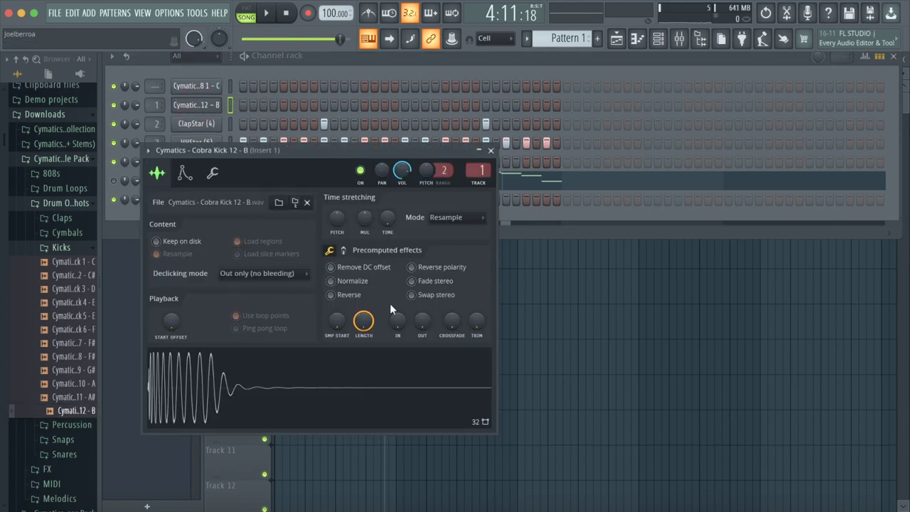
{"action": "left_click", "coordinate": [345, 251]}
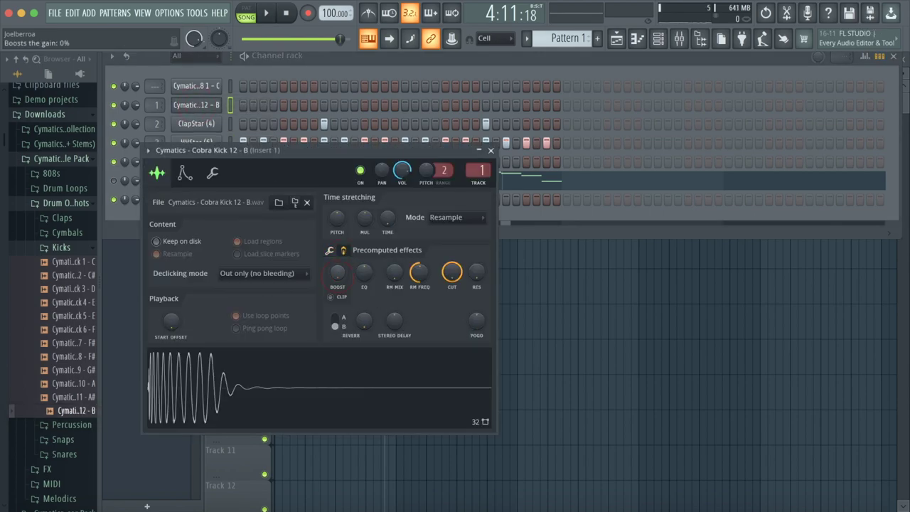
{"action": "left_click_drag", "start_coordinate": [337, 273], "coordinate": [337, 263]}
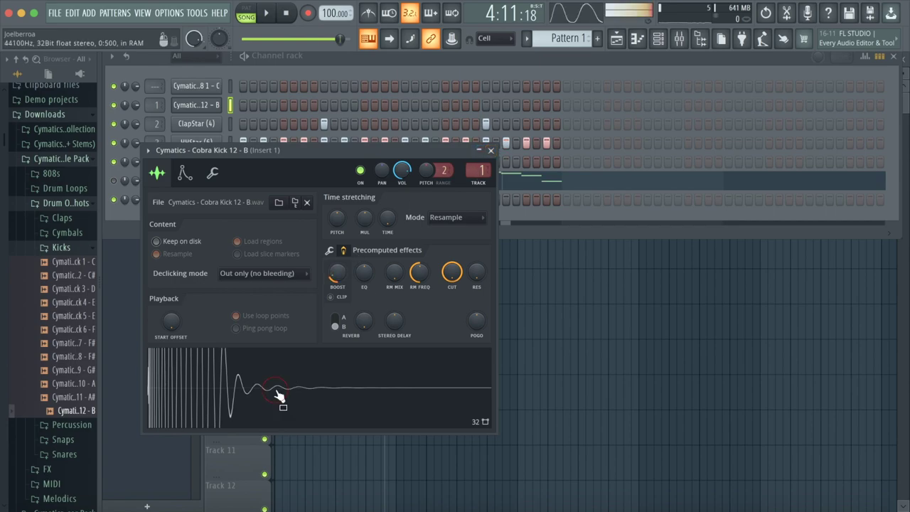
{"action": "left_click", "coordinate": [491, 151]}
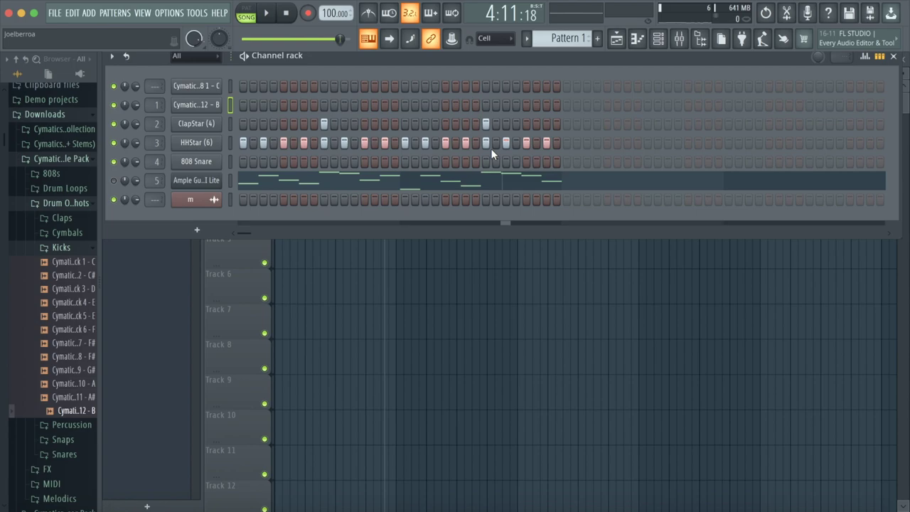
Place Cobra Kick 12 - B hits on steps 1 and 13 of Pattern 1 while auditioning the song.
{"action": "left_click", "coordinate": [244, 200]}
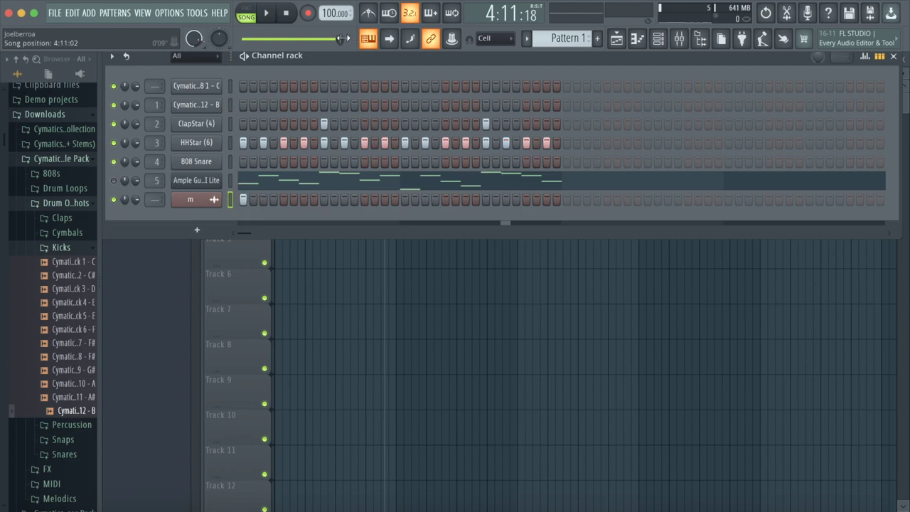
{"action": "left_click", "coordinate": [268, 13]}
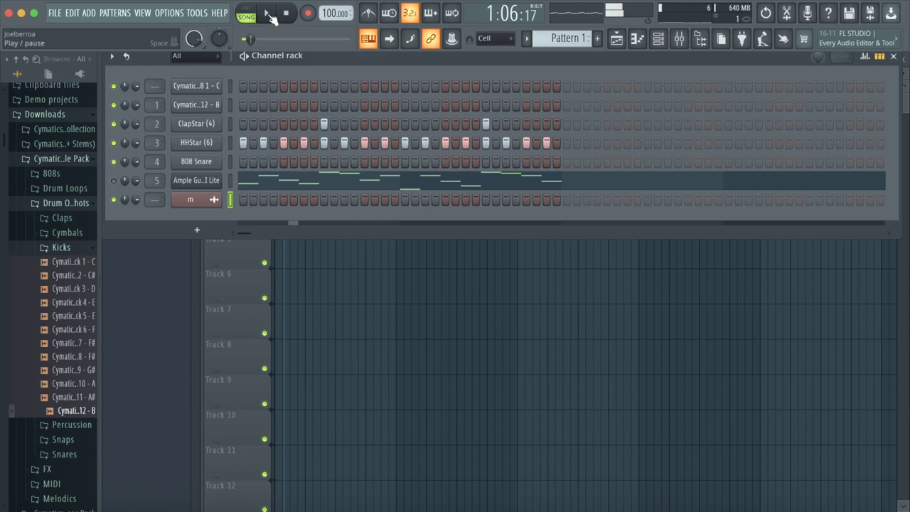
{"action": "left_click", "coordinate": [242, 104]}
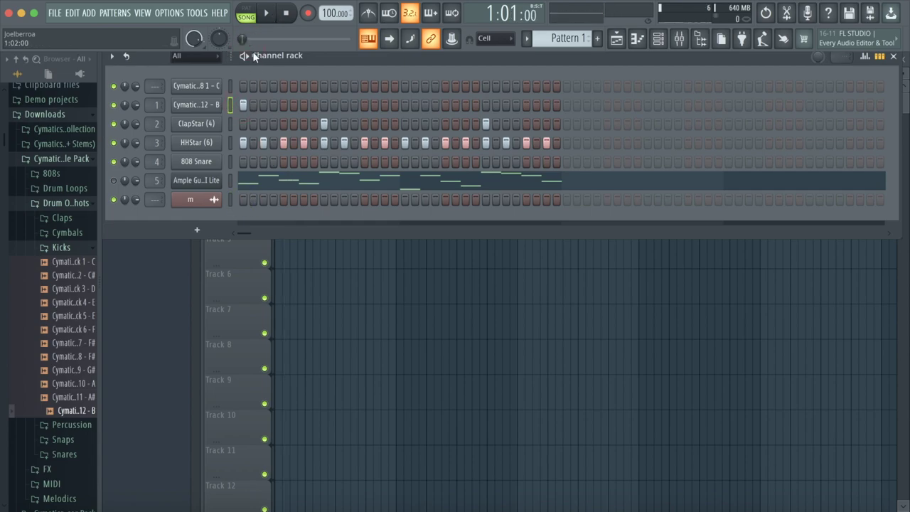
{"action": "left_click", "coordinate": [267, 12]}
{"action": "left_click", "coordinate": [268, 13]}
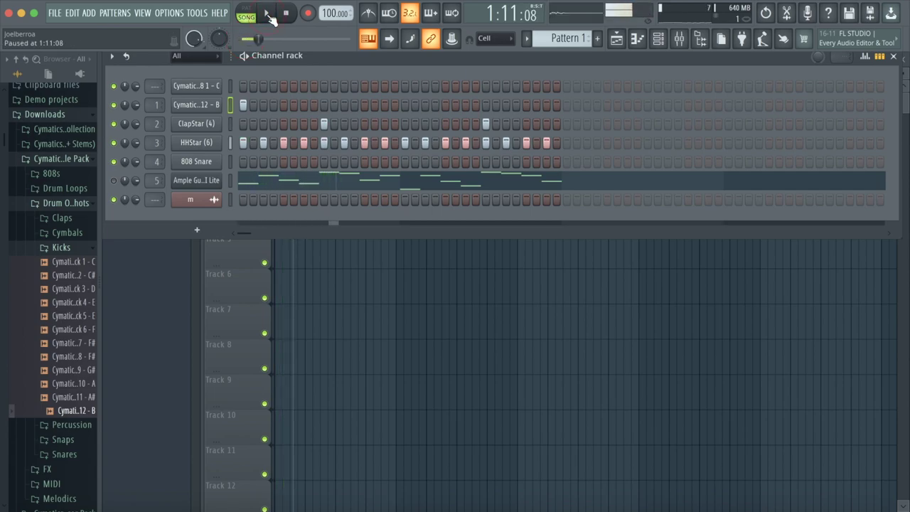
{"action": "left_click", "coordinate": [266, 15]}
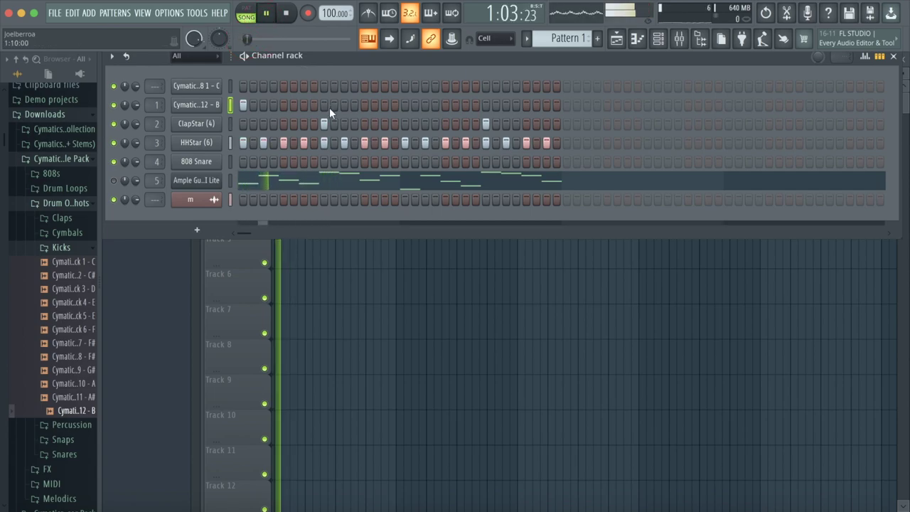
{"action": "left_click", "coordinate": [366, 104]}
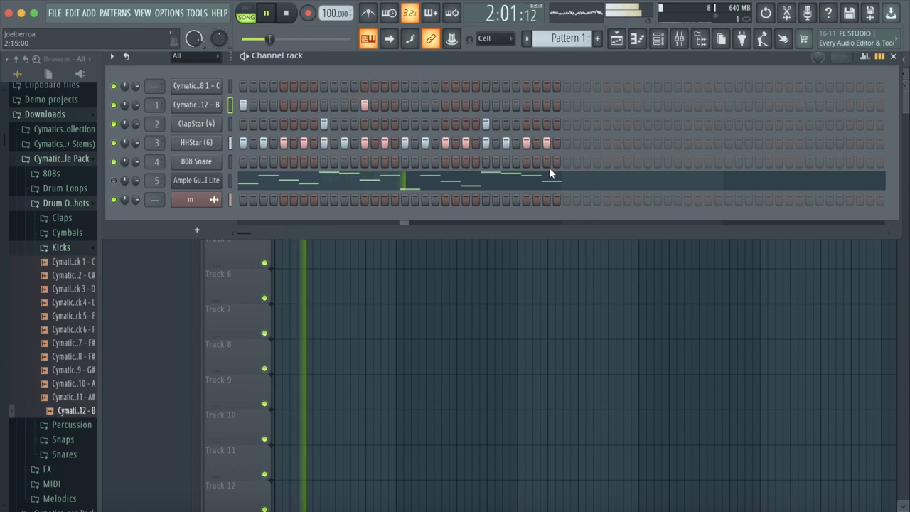
Add Cobra Kick 12 - B hits on steps 19, 21, 27 and 31 of Pattern 1 while the song plays.
{"action": "left_click", "coordinate": [446, 105]}
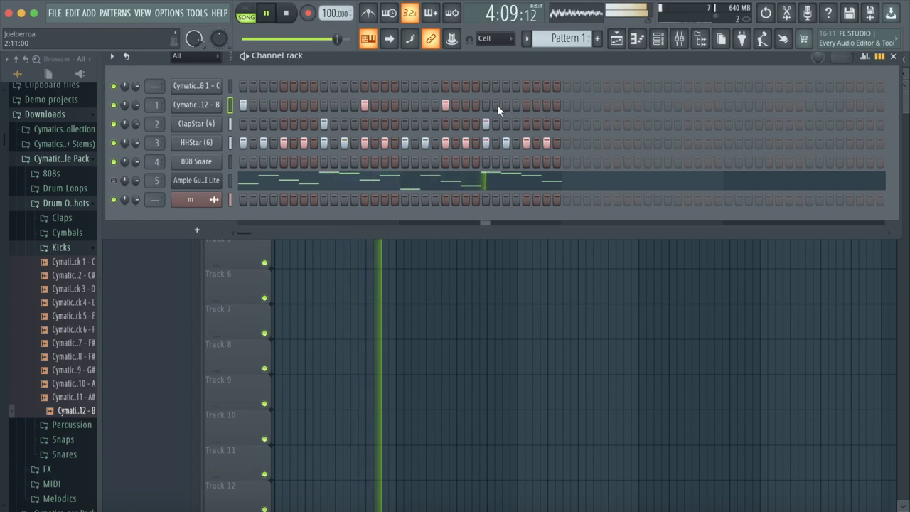
{"action": "left_click", "coordinate": [415, 104]}
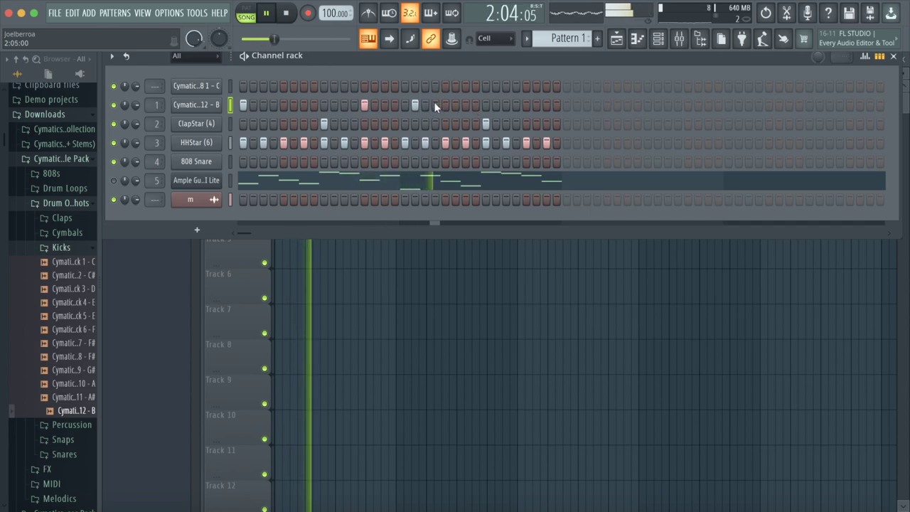
{"action": "left_click", "coordinate": [416, 104]}
{"action": "left_click", "coordinate": [426, 105]}
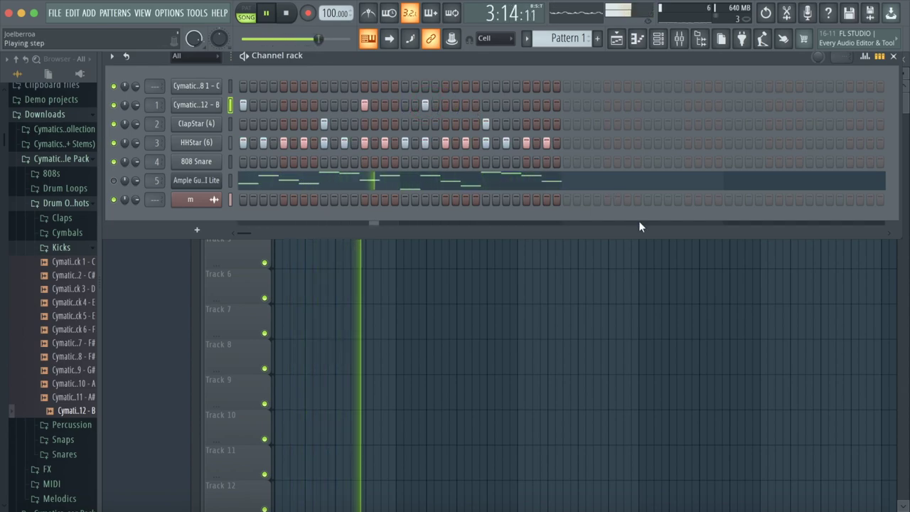
{"action": "left_click", "coordinate": [446, 105]}
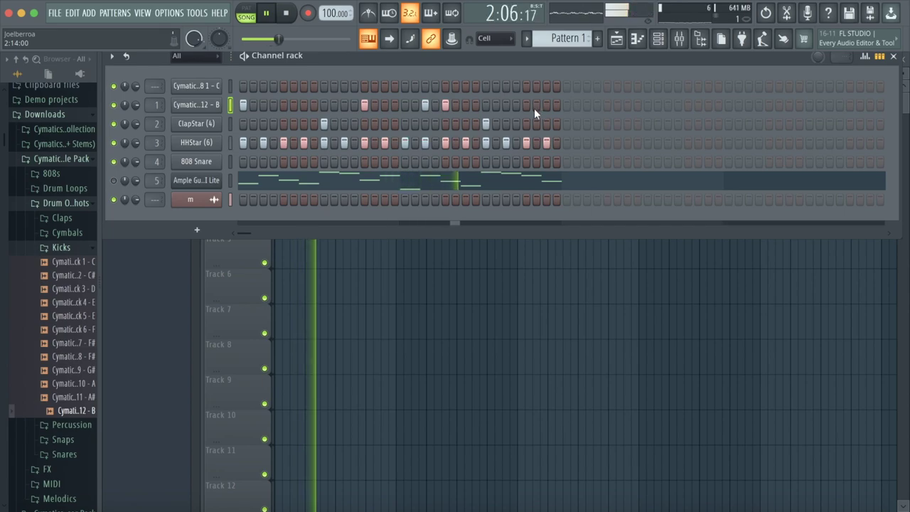
{"action": "left_click", "coordinate": [507, 105]}
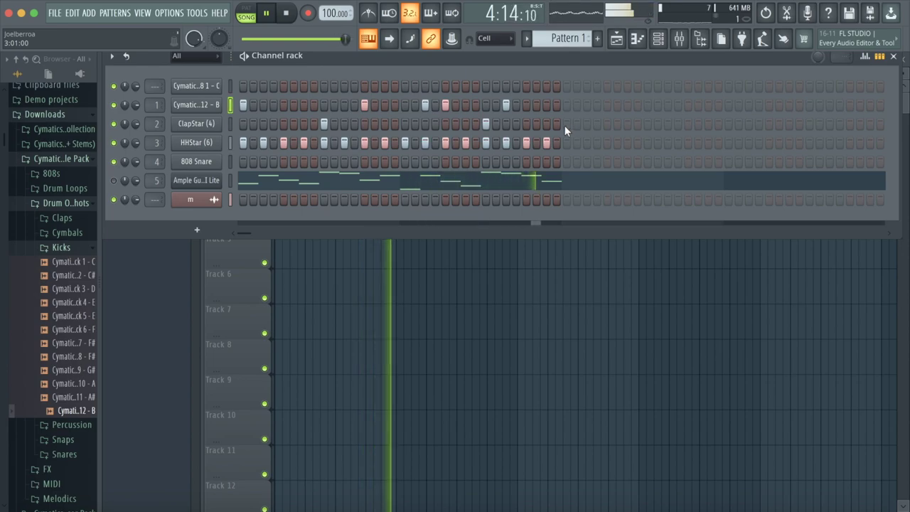
{"action": "left_click", "coordinate": [545, 105]}
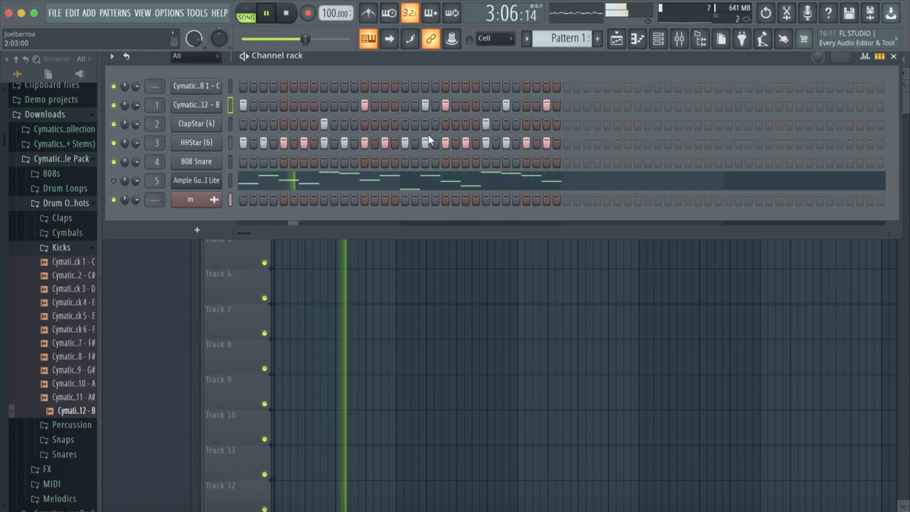
Move the Cobra Kick 12 - B hit from step 13 to step 7 while auditioning the groove.
{"action": "left_click", "coordinate": [365, 105]}
{"action": "left_click", "coordinate": [324, 105]}
{"action": "left_click", "coordinate": [324, 104]}
{"action": "left_click", "coordinate": [364, 104]}
{"action": "left_click", "coordinate": [304, 104]}
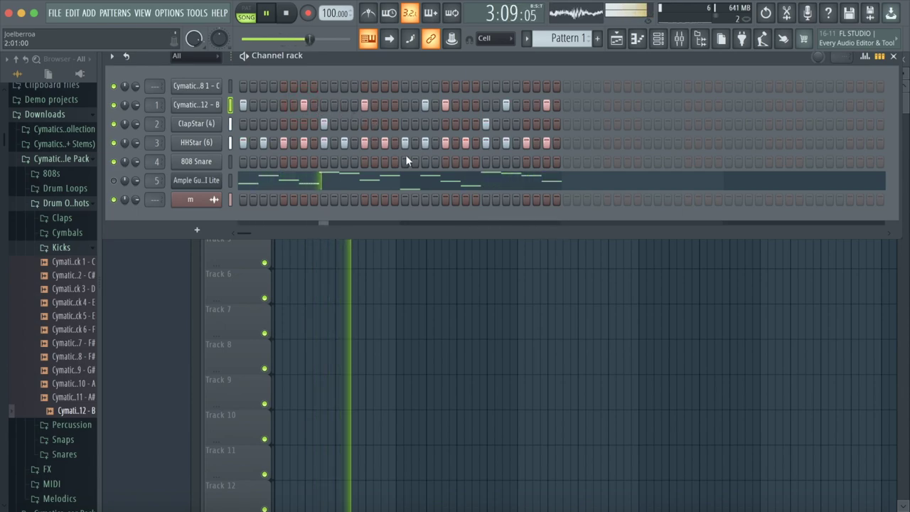
{"action": "left_click", "coordinate": [364, 106]}
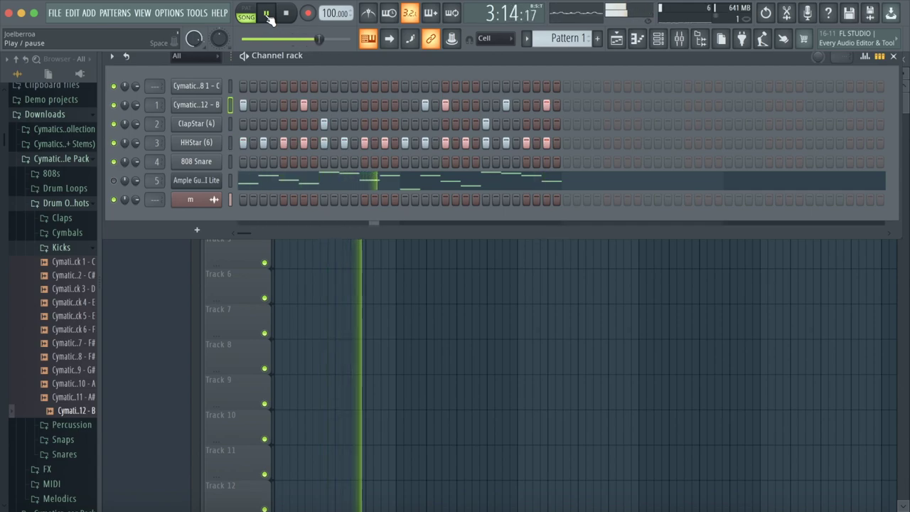
Stop playback, add a fade-out to the Cobra 808 1 - C sample and close its channel settings.
{"action": "key", "text": "space"}
{"action": "left_click", "coordinate": [202, 87]}
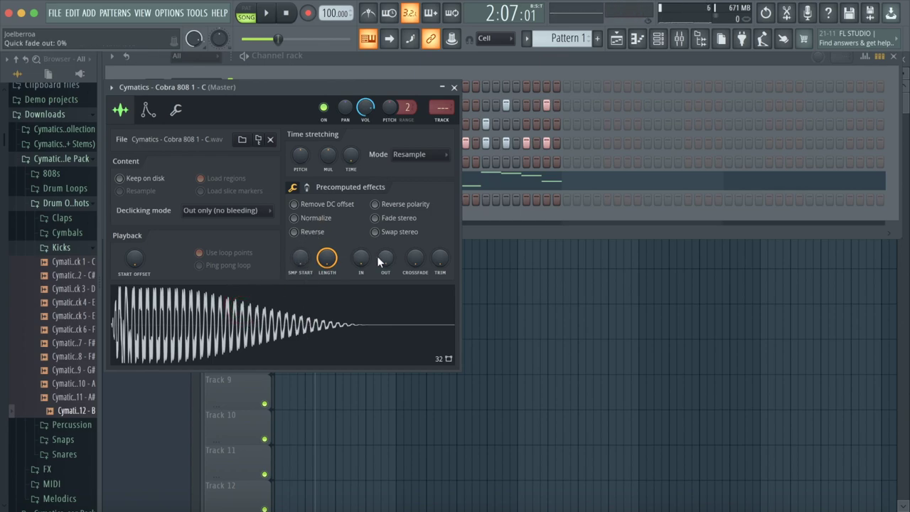
{"action": "left_click_drag", "start_coordinate": [386, 258], "coordinate": [385, 242]}
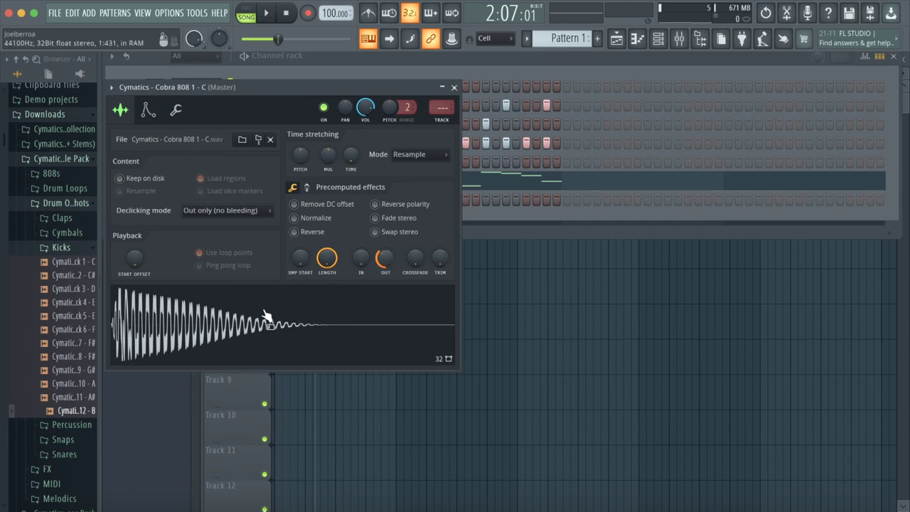
{"action": "left_click", "coordinate": [454, 87]}
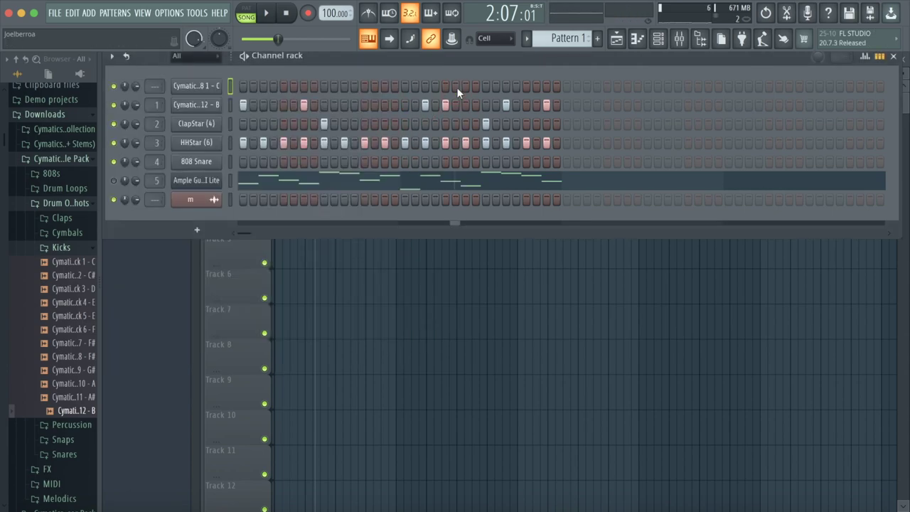
Draw Cobra 808 1 - C notes in the piano roll: F5 at bar 1, C5 on steps 3 and 5 of bar 2, and play the song.
{"action": "left_click", "coordinate": [638, 39]}
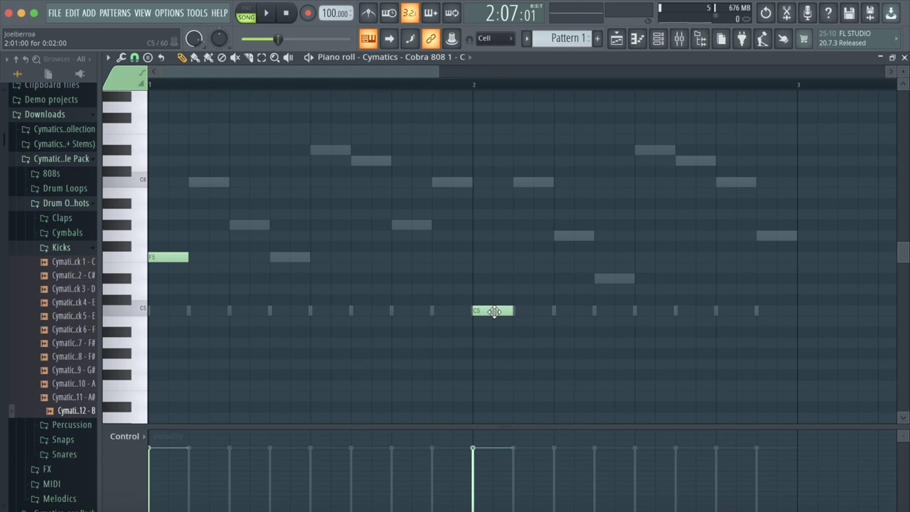
{"action": "left_click_drag", "start_coordinate": [493, 311], "coordinate": [533, 311]}
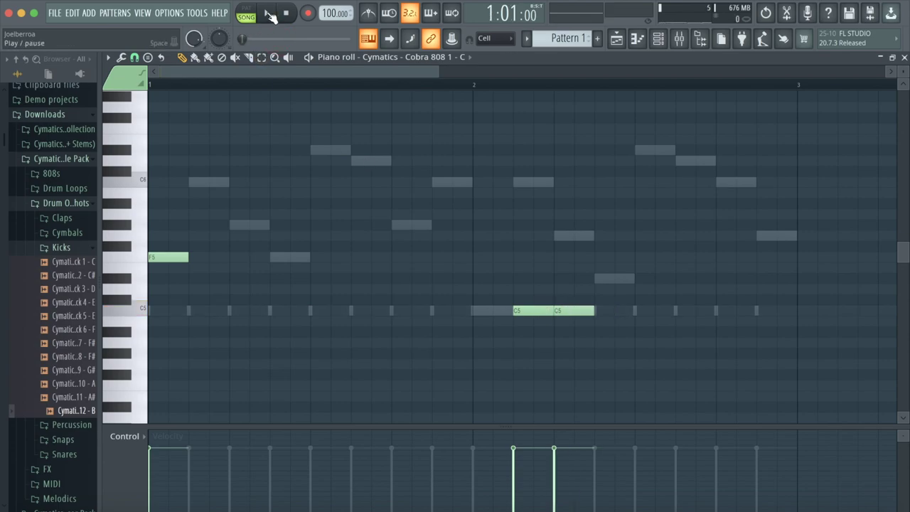
{"action": "left_click", "coordinate": [270, 15]}
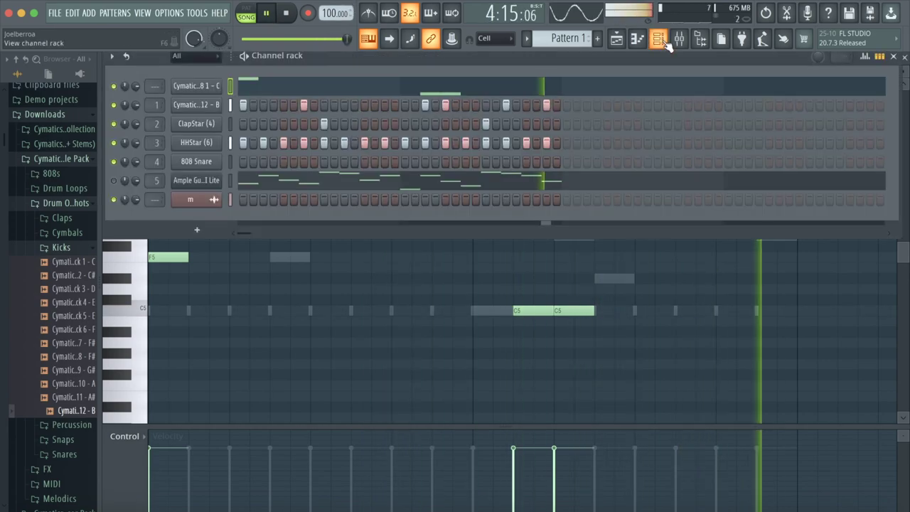
Preview the Keys samples in the Paul Fix one-shot kit and add Key - MIA (Paul Fix) as a new channel.
{"action": "left_click", "coordinate": [660, 39]}
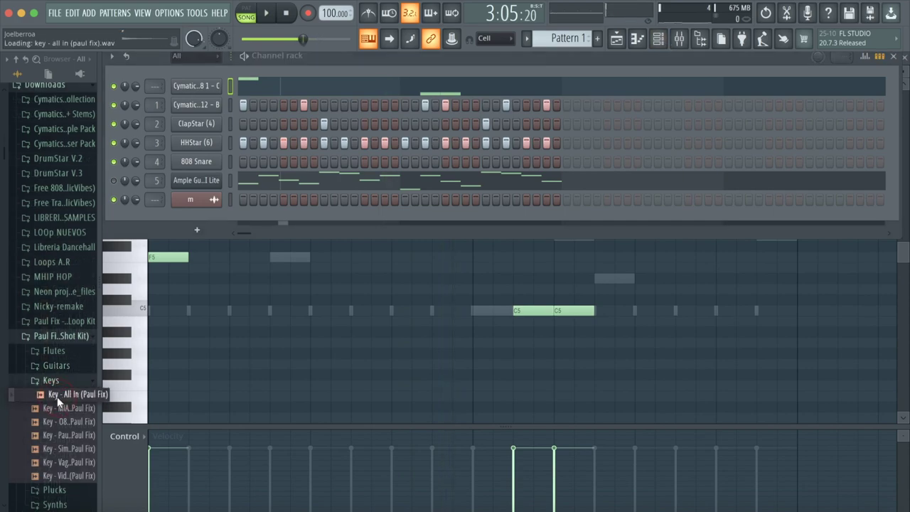
{"action": "left_click", "coordinate": [57, 409]}
{"action": "left_click", "coordinate": [57, 421]}
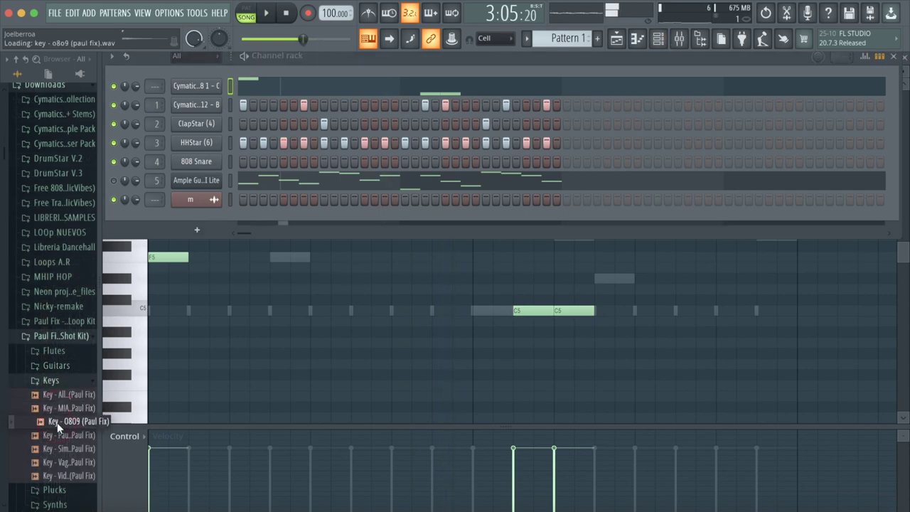
{"action": "left_click", "coordinate": [52, 407]}
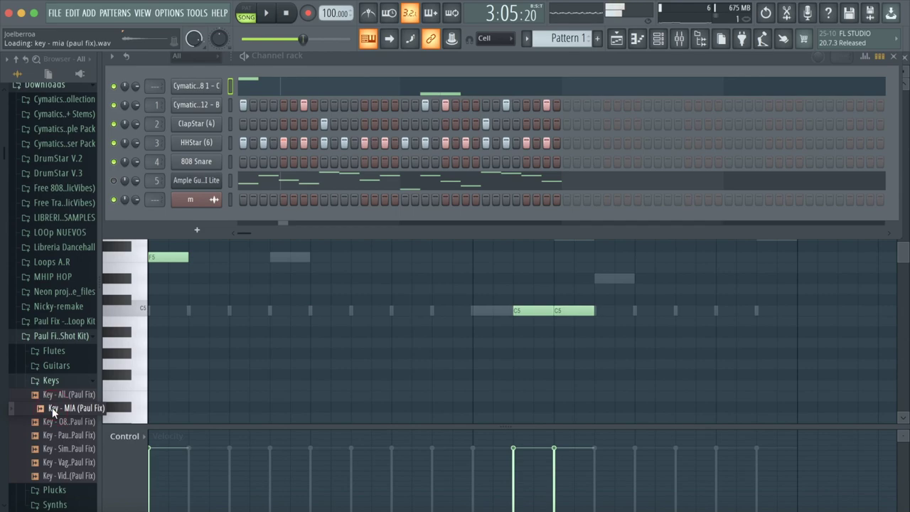
{"action": "left_click_drag", "start_coordinate": [52, 407], "coordinate": [191, 203]}
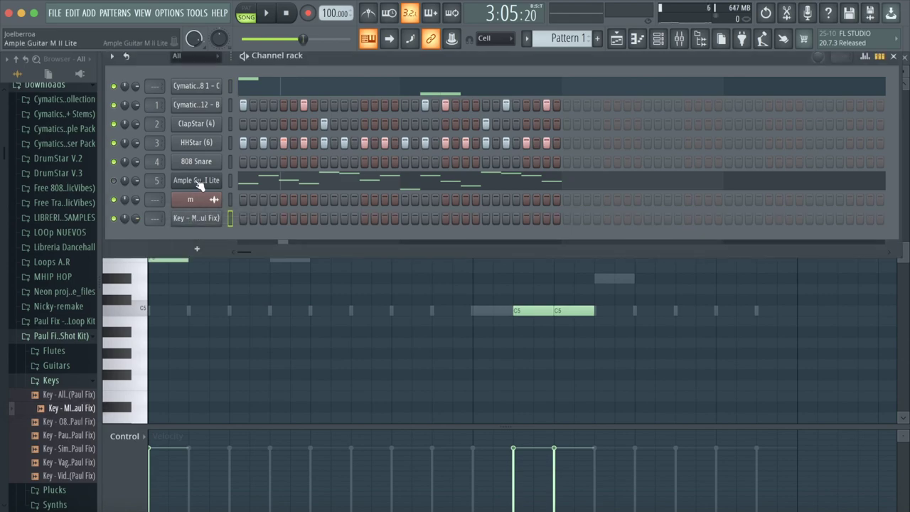
Copy the Ample Guitar melody notes to the Key - MIA channel in Pattern 1.
{"action": "right_click", "coordinate": [198, 181]}
{"action": "left_click", "coordinate": [392, 195]}
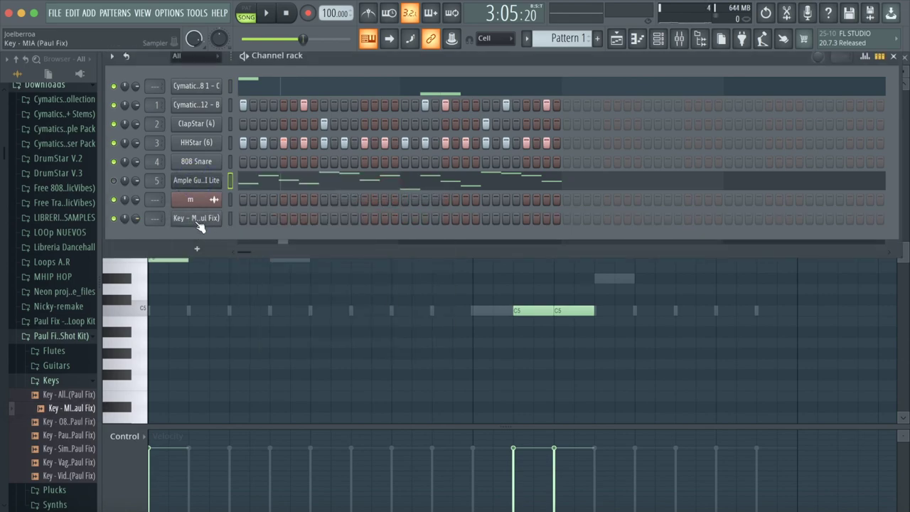
{"action": "right_click", "coordinate": [197, 222]}
{"action": "left_click", "coordinate": [388, 242]}
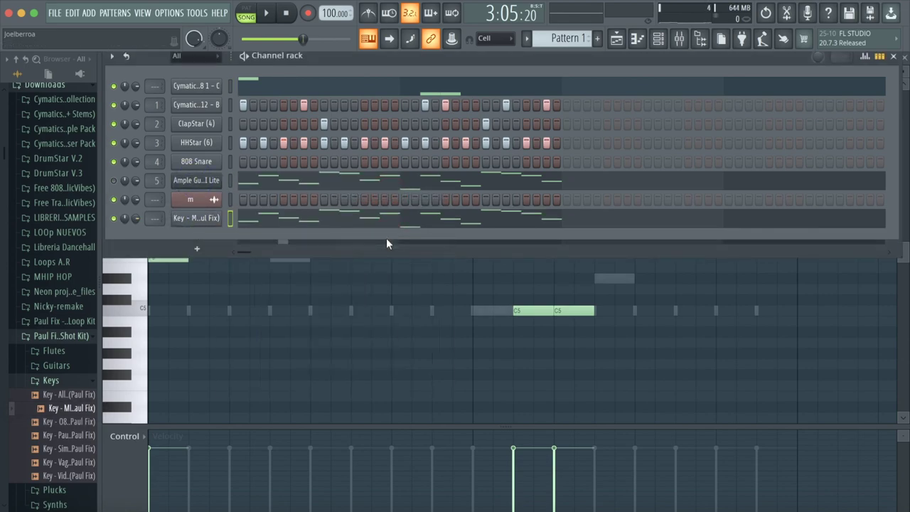
Audition the Key - MIA notes in the piano roll and stack F5, G#5 and C6 as a four-step chord at bar 1.
{"action": "left_click", "coordinate": [638, 39]}
{"action": "left_click", "coordinate": [267, 13]}
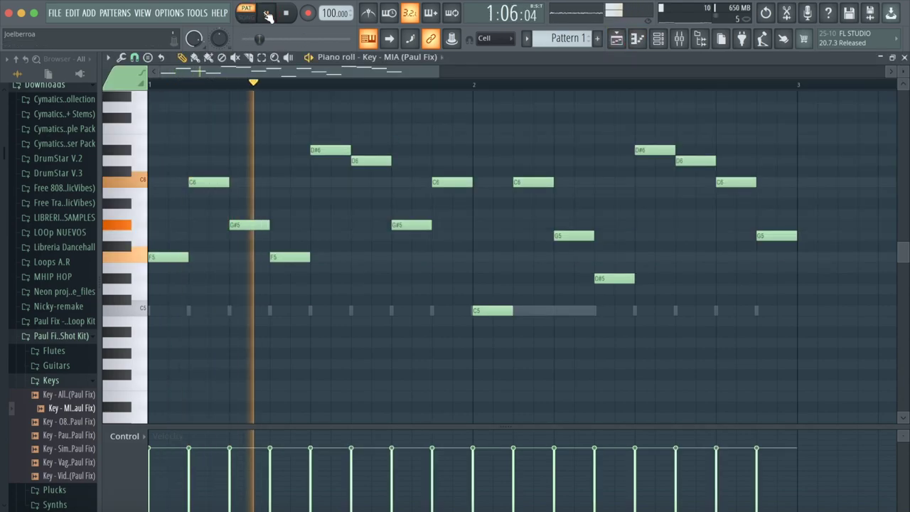
{"action": "left_click", "coordinate": [267, 14]}
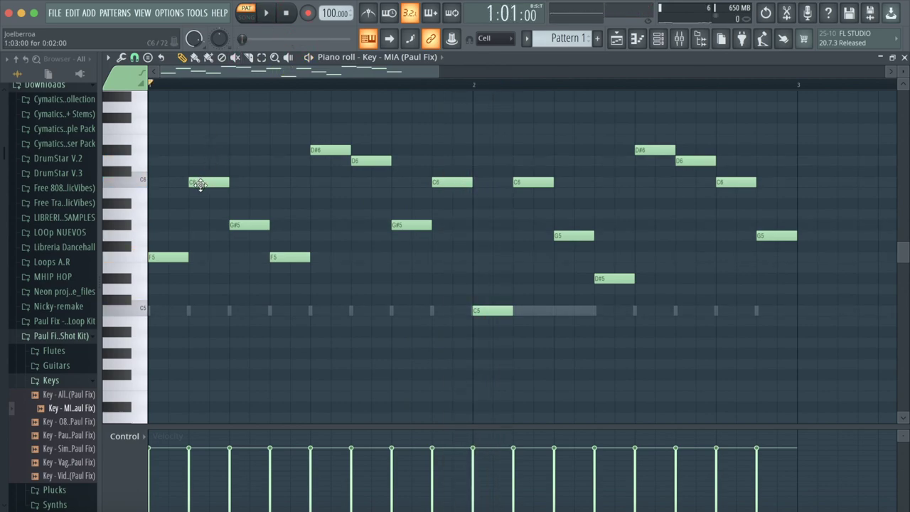
{"action": "left_click_drag", "start_coordinate": [246, 224], "coordinate": [181, 224]}
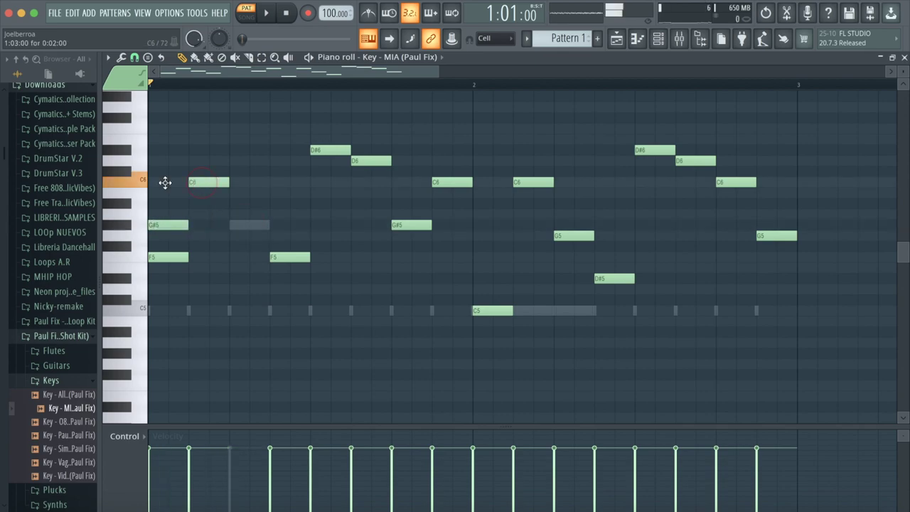
{"action": "left_click", "coordinate": [232, 225]}
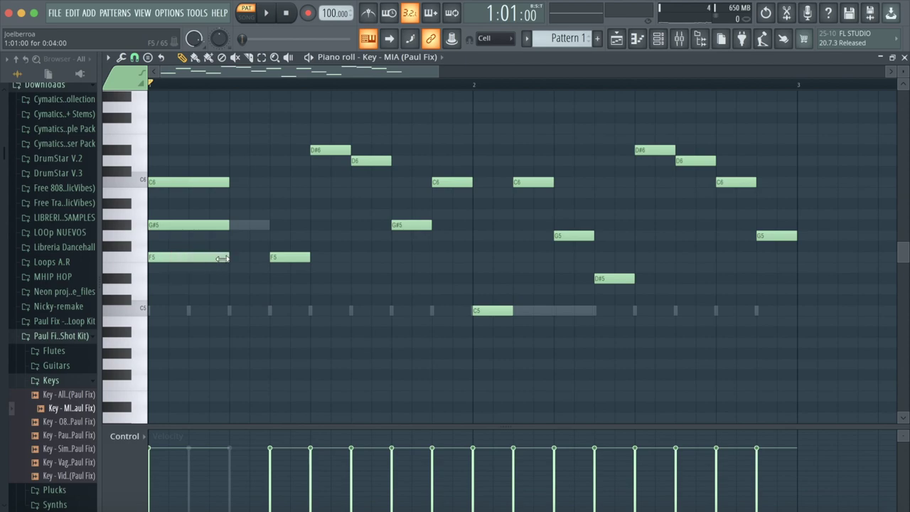
Copy all the Key - MIA notes into a pattern named m and audition it in pattern mode.
{"action": "key", "text": "ctrl+a"}
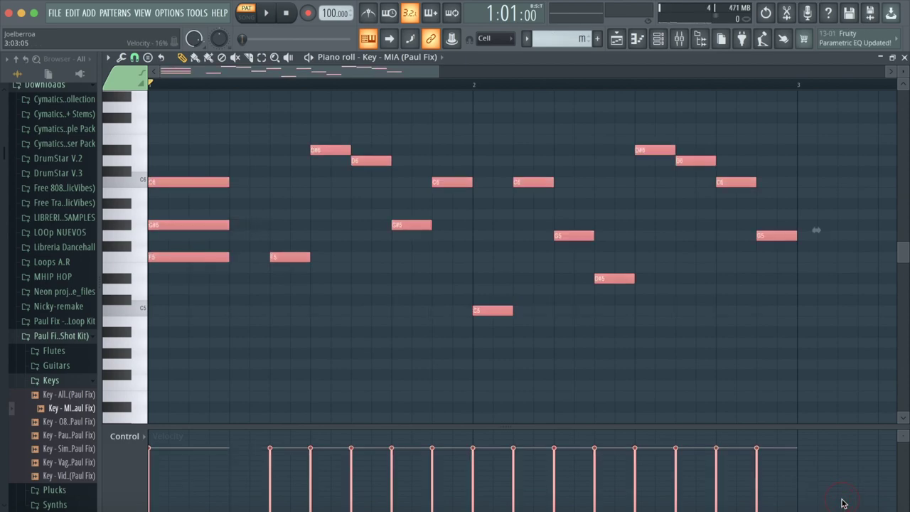
{"action": "left_click", "coordinate": [268, 16]}
{"action": "scroll", "coordinate": [419, 216], "scroll_direction": "up", "scroll_amount": 2}
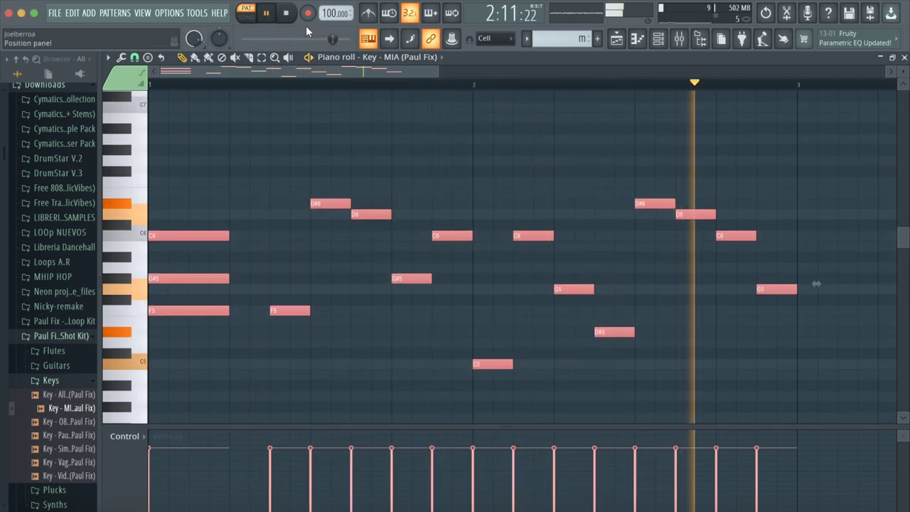
{"action": "left_click", "coordinate": [266, 13]}
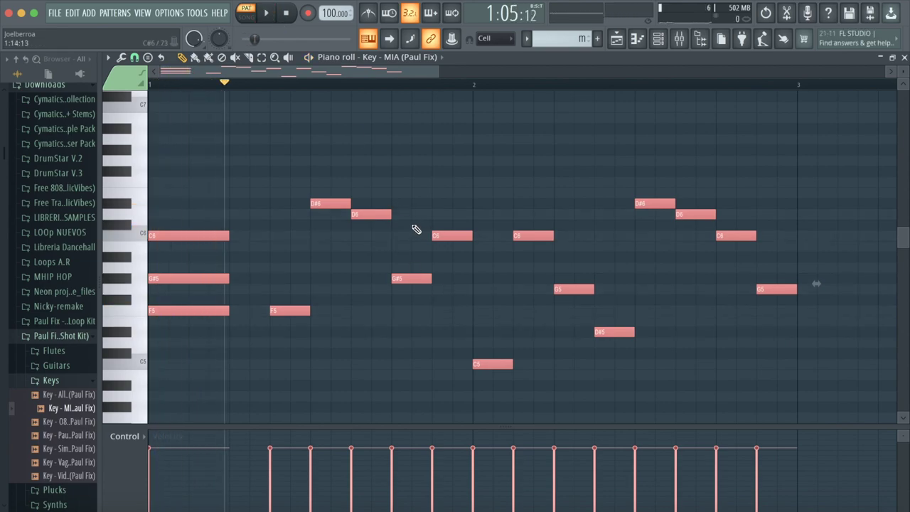
Stack C5, G5 and C6 at bar 2, lengthen both chords to six steps, extend the D6, G#5 and final C6 notes, and audition pattern m.
{"action": "left_click", "coordinate": [414, 191]}
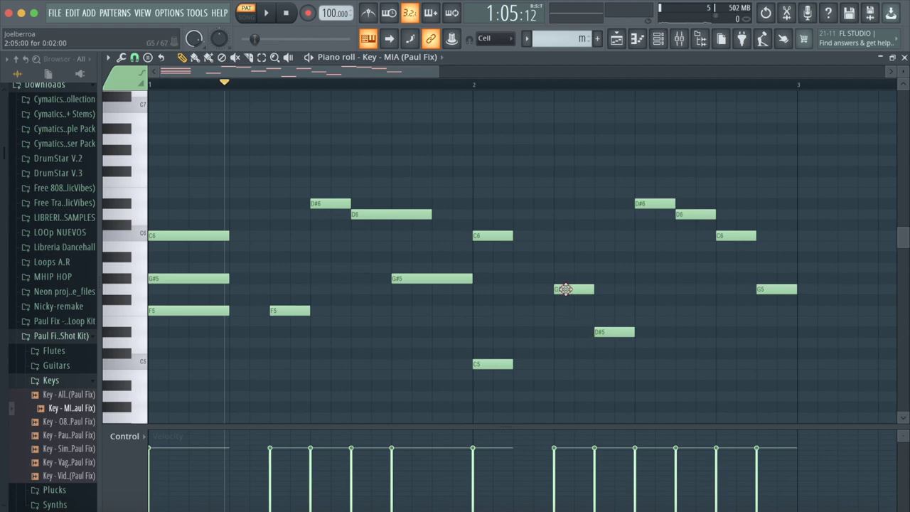
{"action": "left_click_drag", "start_coordinate": [565, 289], "coordinate": [482, 290]}
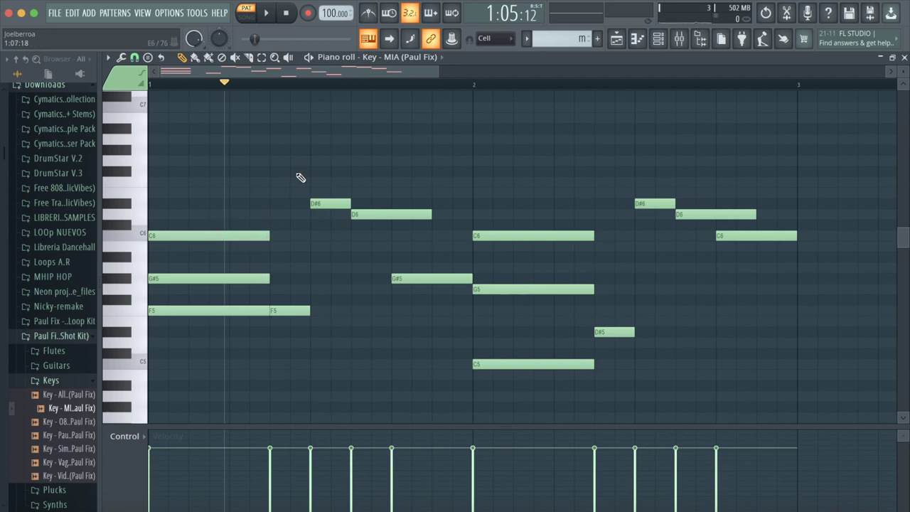
{"action": "left_click", "coordinate": [266, 13]}
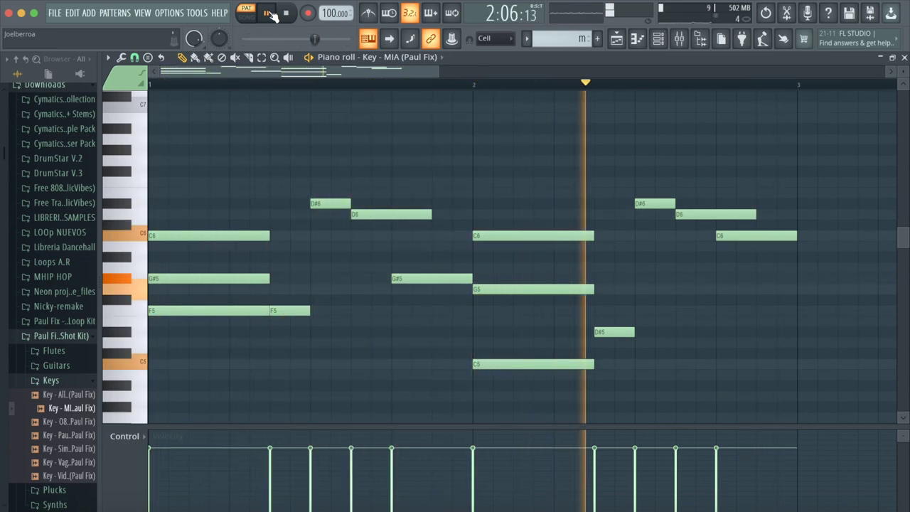
{"action": "left_click", "coordinate": [271, 13]}
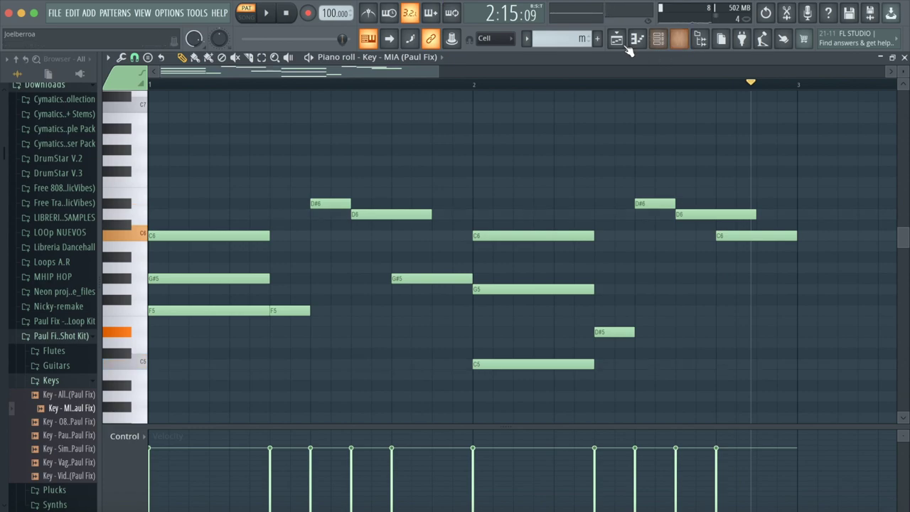
Place pattern m on Track 1 of the playlist at bars 1 and 3, play the song and show the channel rack.
{"action": "left_click", "coordinate": [619, 41]}
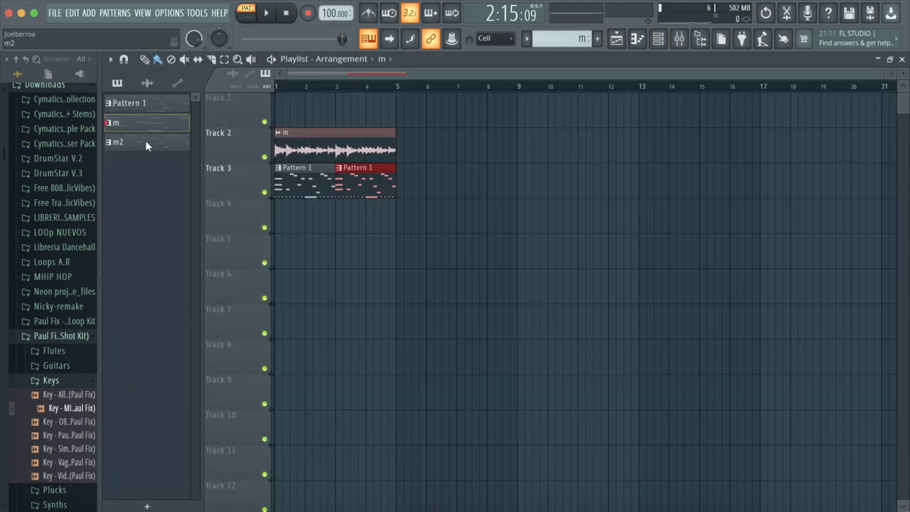
{"action": "left_click_drag", "start_coordinate": [342, 122], "coordinate": [280, 119]}
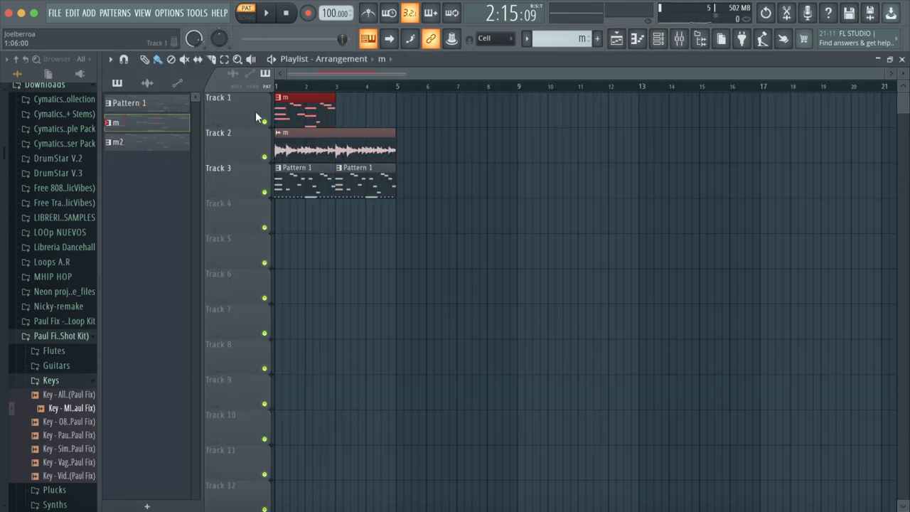
{"action": "left_click", "coordinate": [351, 108]}
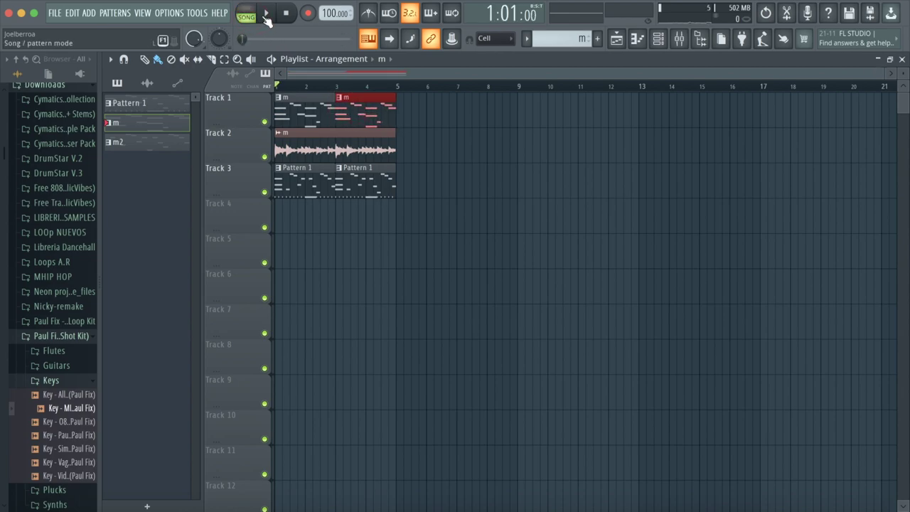
{"action": "left_click", "coordinate": [267, 13]}
{"action": "left_click", "coordinate": [659, 40]}
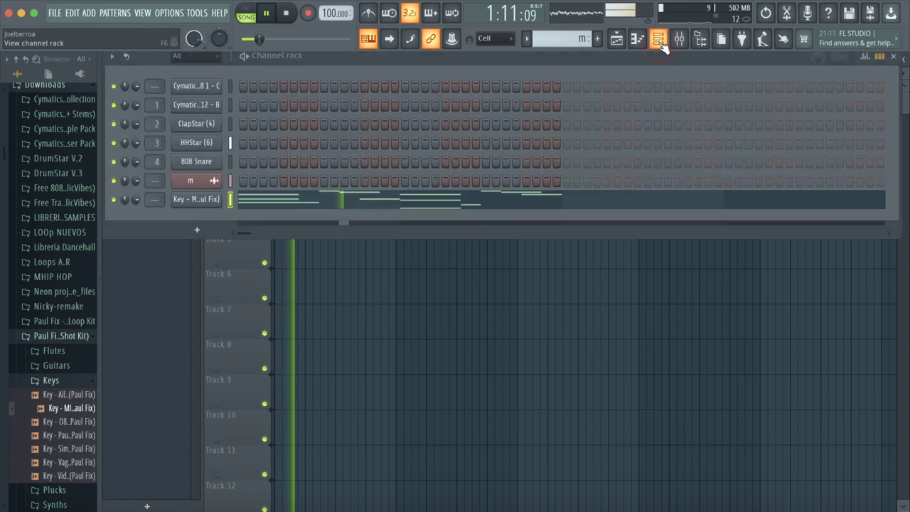
Check the playlist, restart the song with Pattern 1 selected, and open the Cymatics Cobra 808 channel's notes in the piano roll.
{"action": "left_click", "coordinate": [618, 41]}
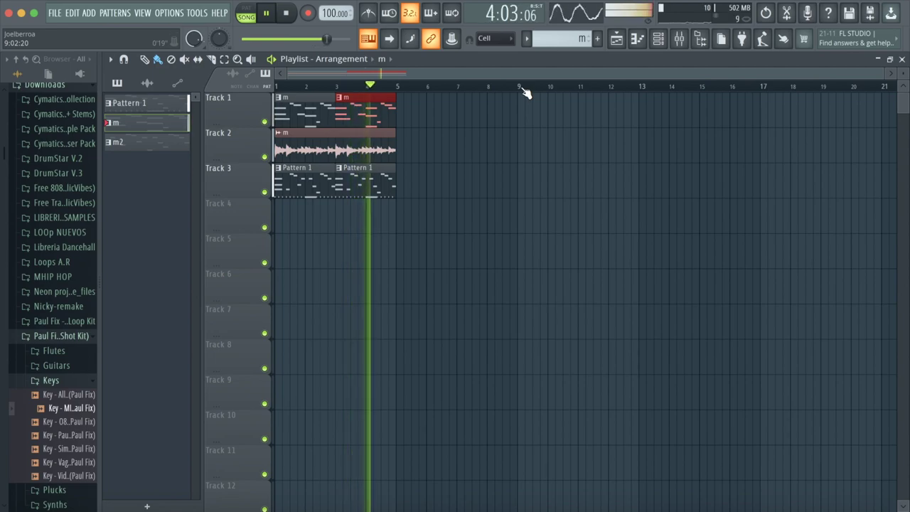
{"action": "key", "text": "space"}
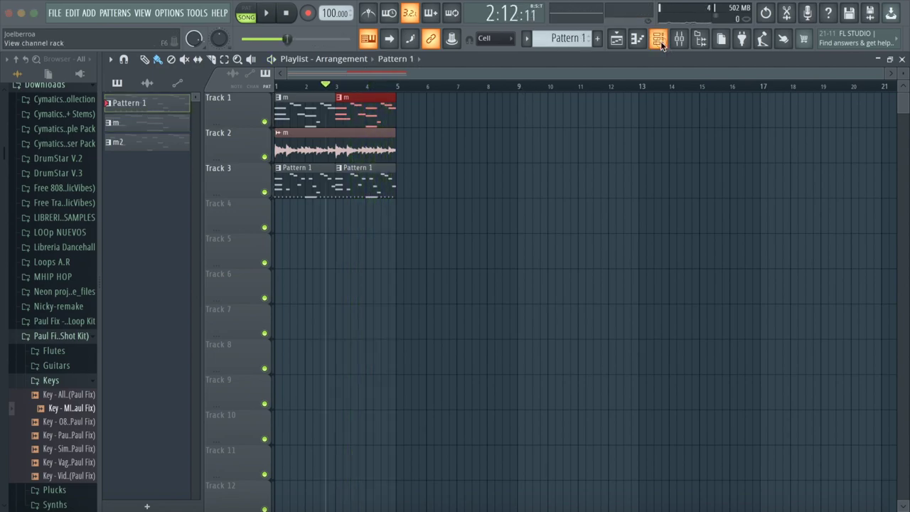
{"action": "left_click", "coordinate": [659, 40]}
{"action": "left_click", "coordinate": [275, 13]}
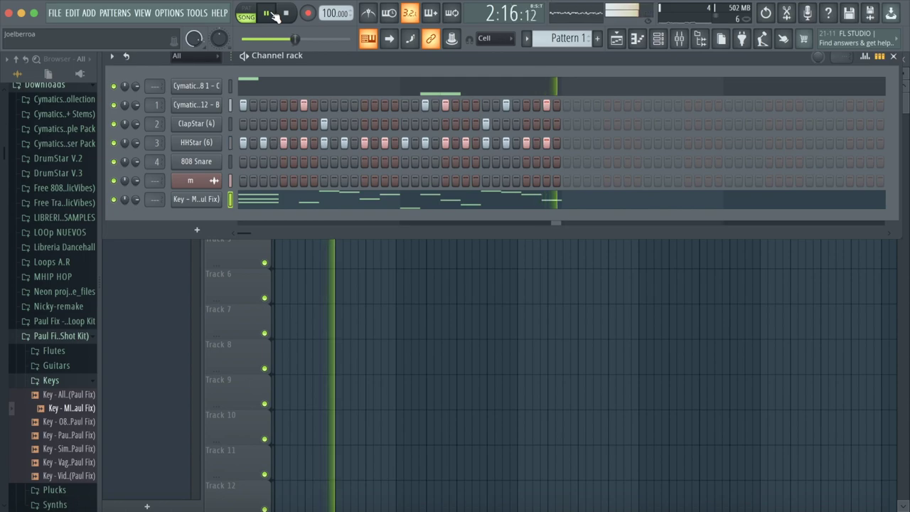
{"action": "left_click", "coordinate": [205, 86]}
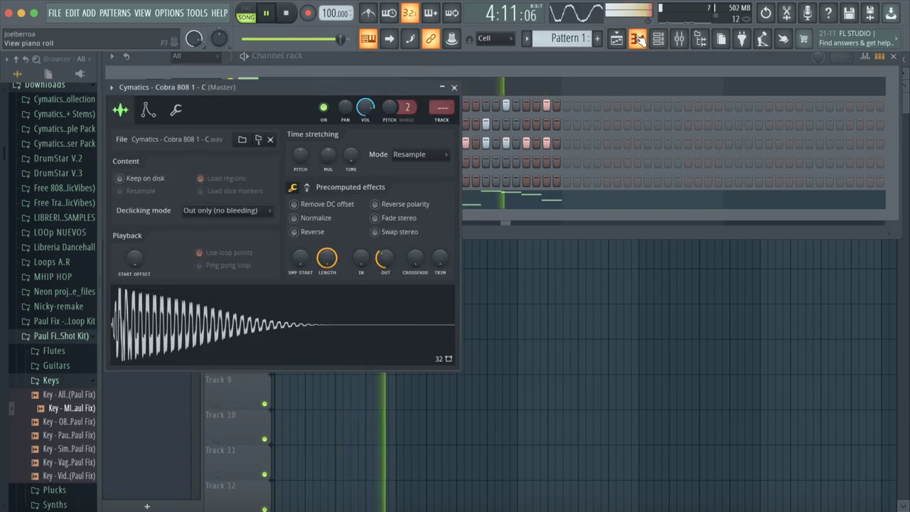
{"action": "key", "text": "F7"}
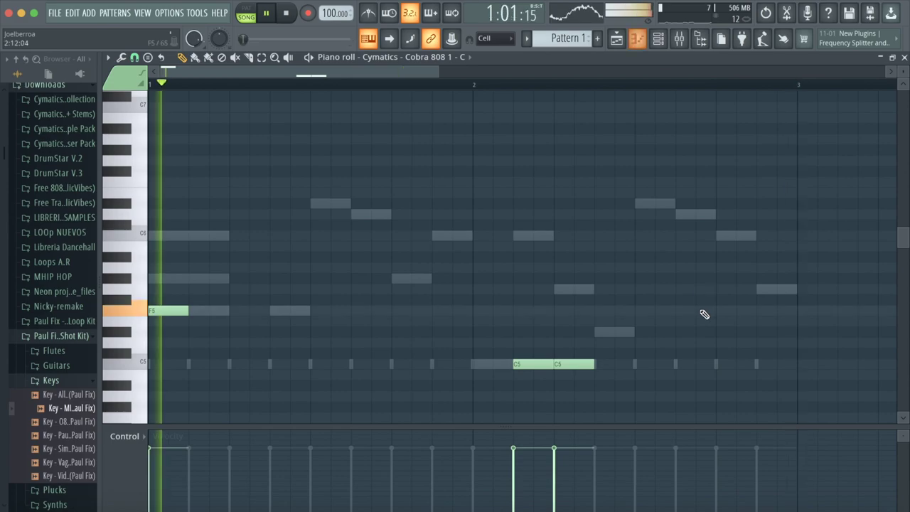
Add two-step 808 notes in bar 2: D#5 at step 11, C5 at step 13 and D#5 at step 15.
{"action": "left_click", "coordinate": [642, 332]}
{"action": "mouse_move", "coordinate": [675, 332]}
{"action": "left_mouse_down"}
{"action": "mouse_move", "coordinate": [756, 332]}
{"action": "mouse_move", "coordinate": [680, 330]}
{"action": "left_mouse_up"}
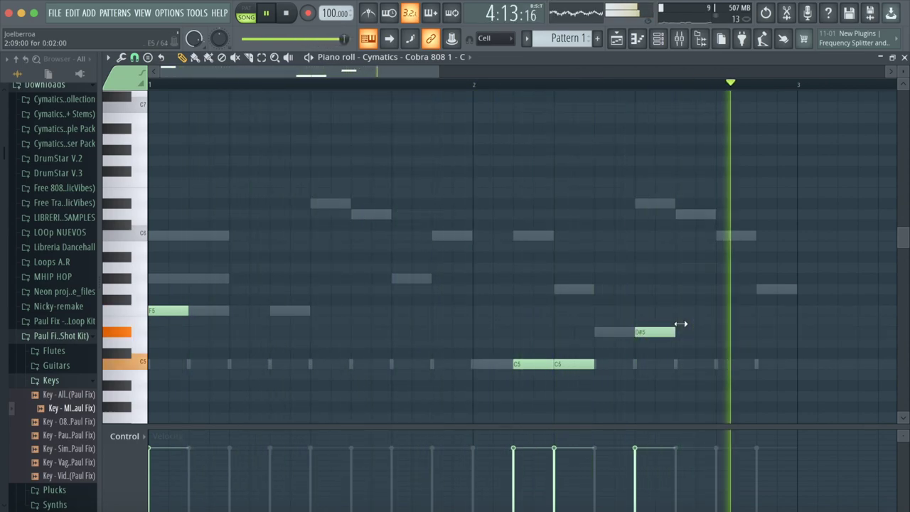
{"action": "left_click", "coordinate": [681, 364]}
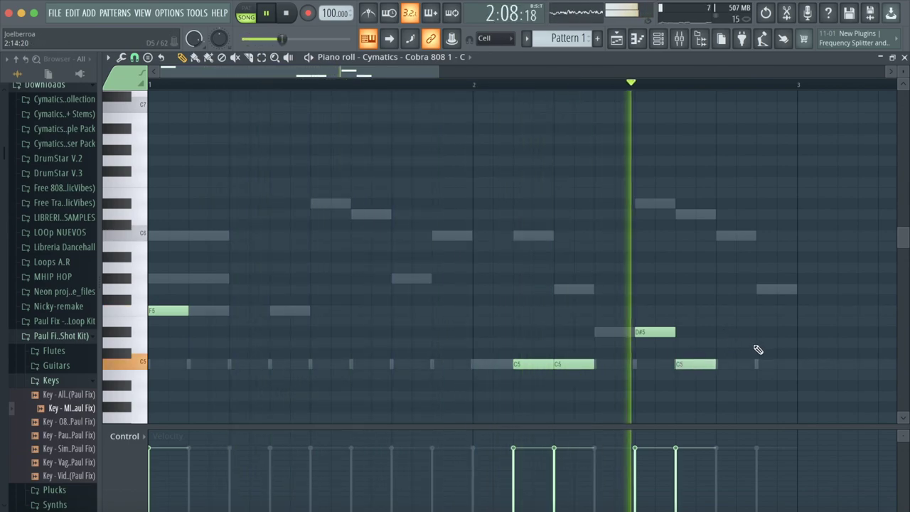
{"action": "left_click", "coordinate": [662, 333]}
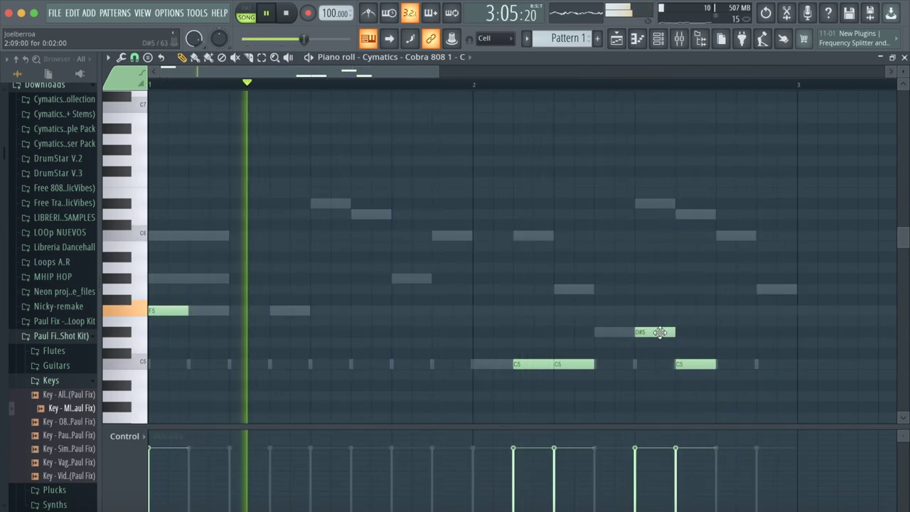
{"action": "left_click_drag", "start_coordinate": [662, 332], "coordinate": [692, 332]}
{"action": "left_click", "coordinate": [695, 364]}
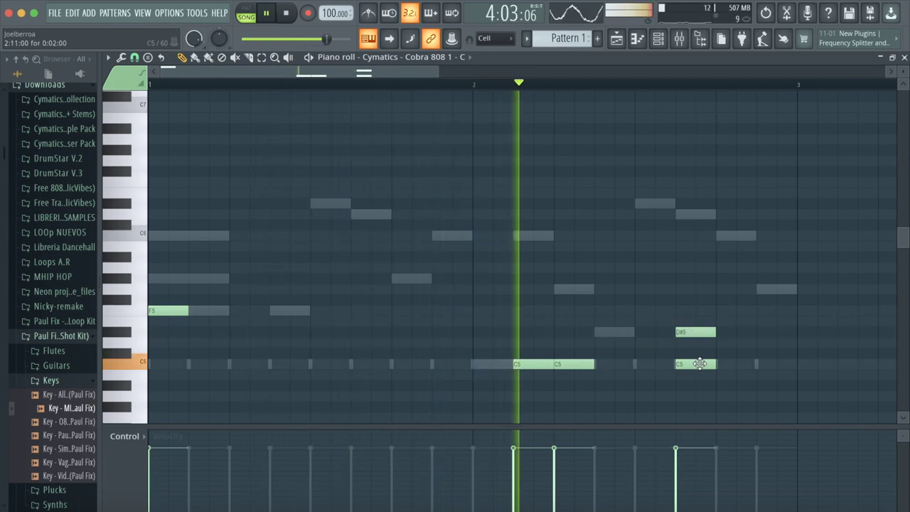
{"action": "left_click_drag", "start_coordinate": [683, 363], "coordinate": [724, 365]}
{"action": "left_click", "coordinate": [764, 332]}
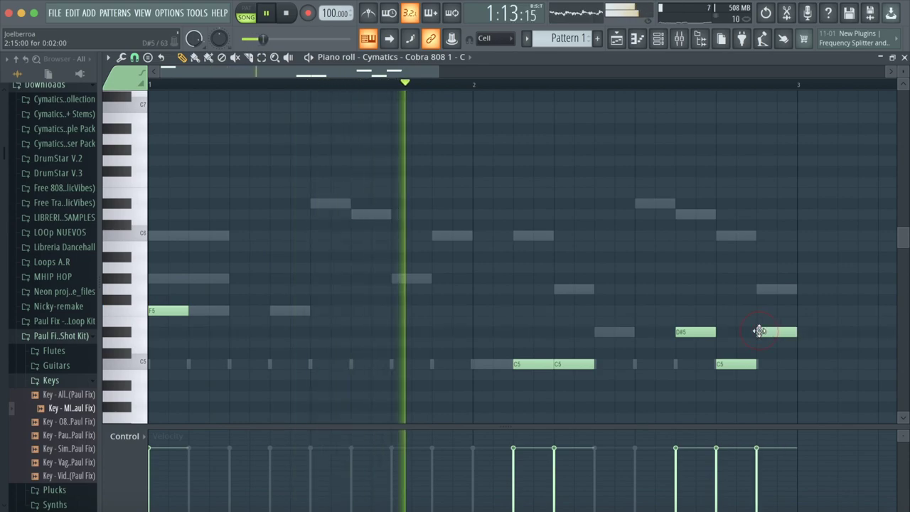
Adjust the precomputed effects of the m audio clip on Track 2 in its sampler settings while the song plays.
{"action": "left_click", "coordinate": [658, 38]}
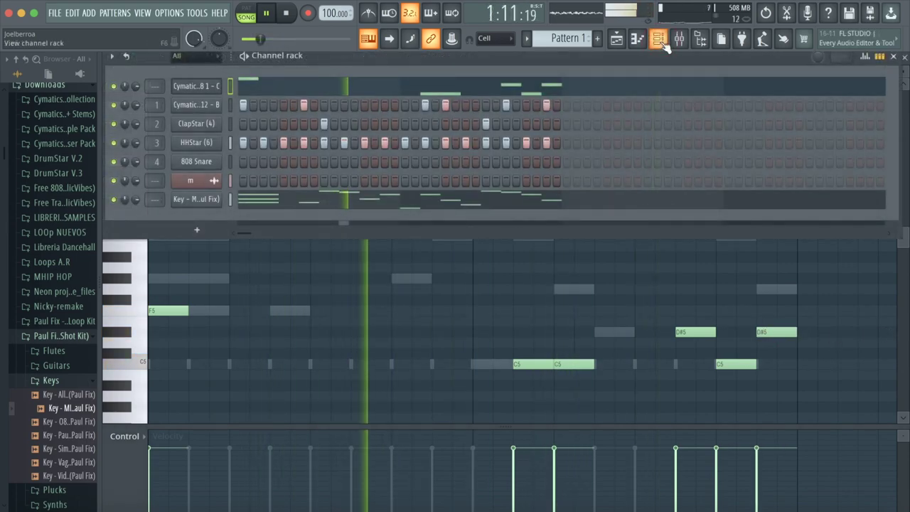
{"action": "left_click", "coordinate": [619, 40]}
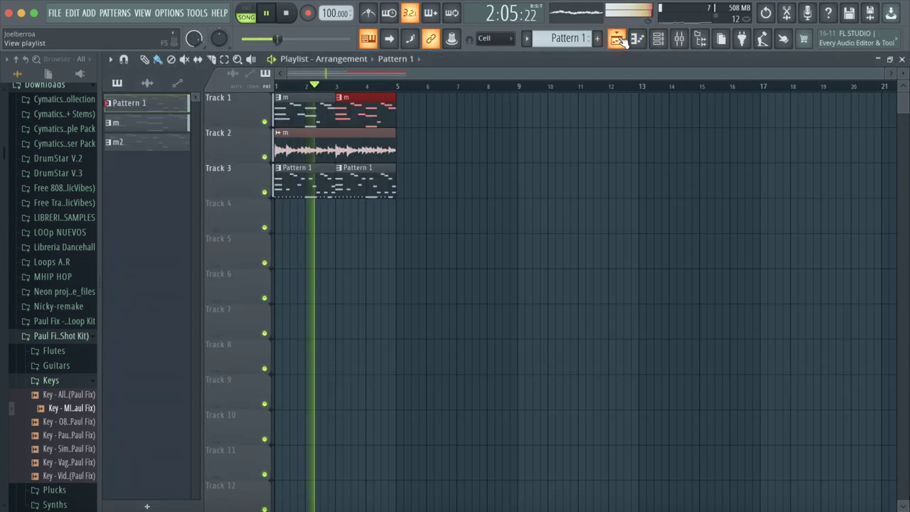
{"action": "double_click", "coordinate": [313, 151]}
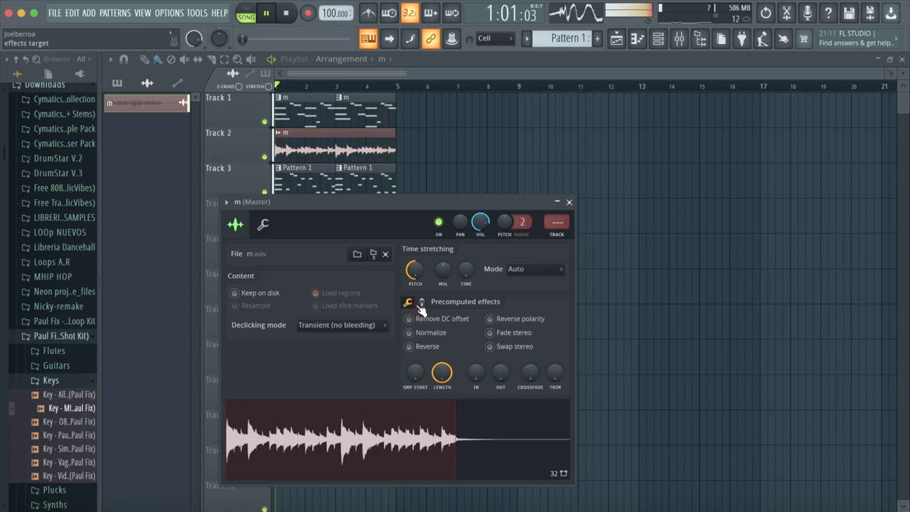
{"action": "left_click", "coordinate": [421, 303]}
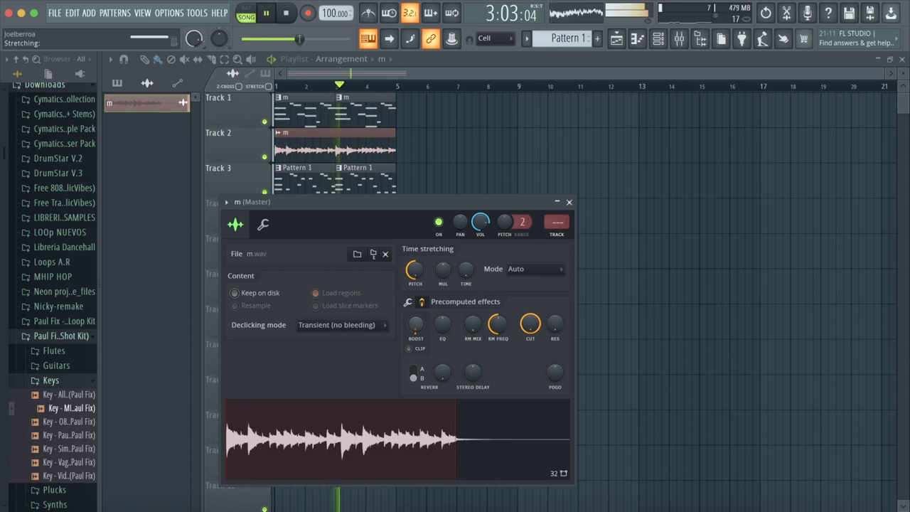
{"action": "left_click", "coordinate": [570, 203]}
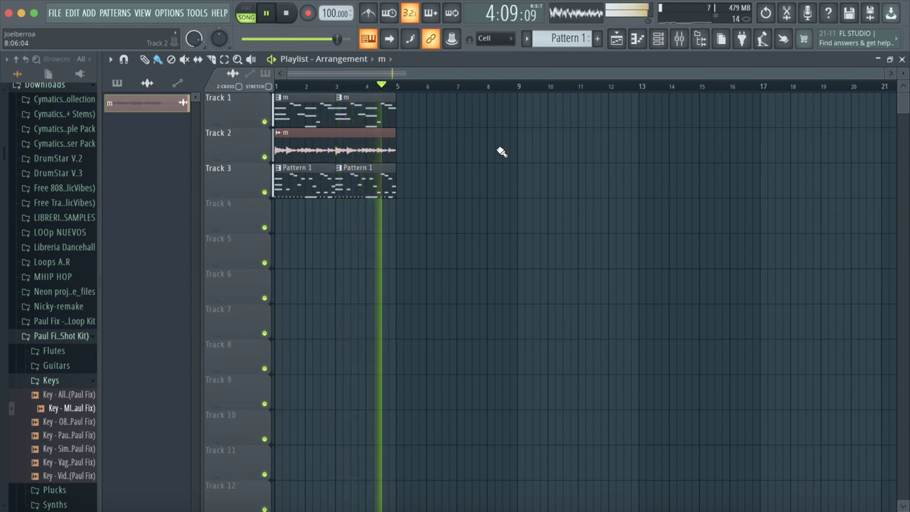
Pause the song and create a new pattern named oh.
{"action": "left_click", "coordinate": [273, 15]}
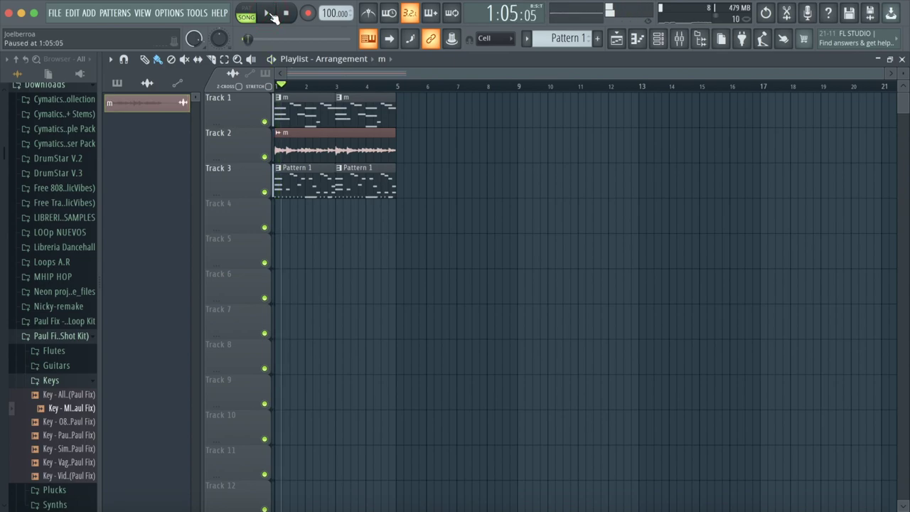
{"action": "key", "text": "F6"}
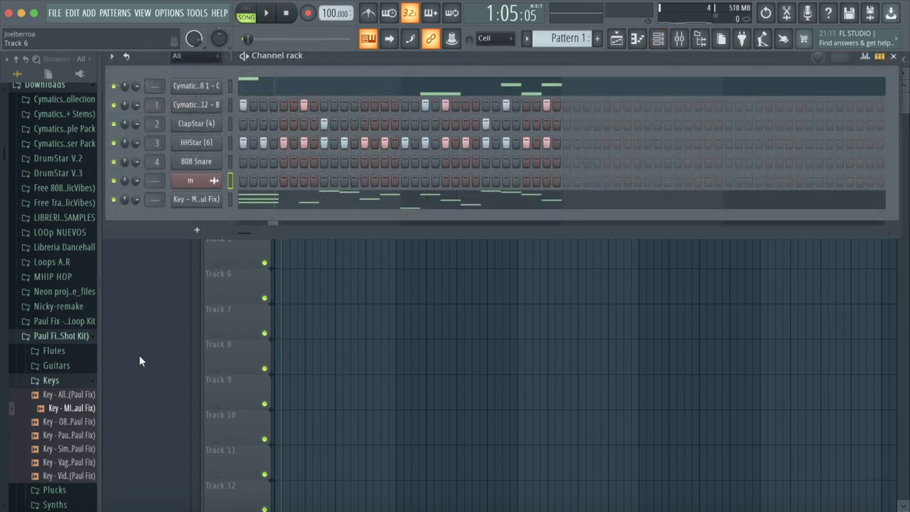
{"action": "scroll", "coordinate": [74, 386], "scroll_direction": "down", "scroll_amount": 10}
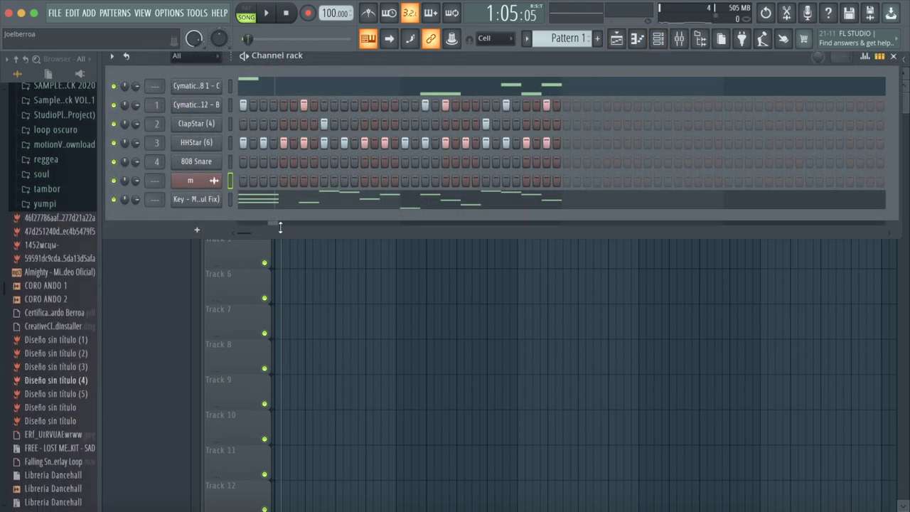
{"action": "left_click", "coordinate": [599, 39]}
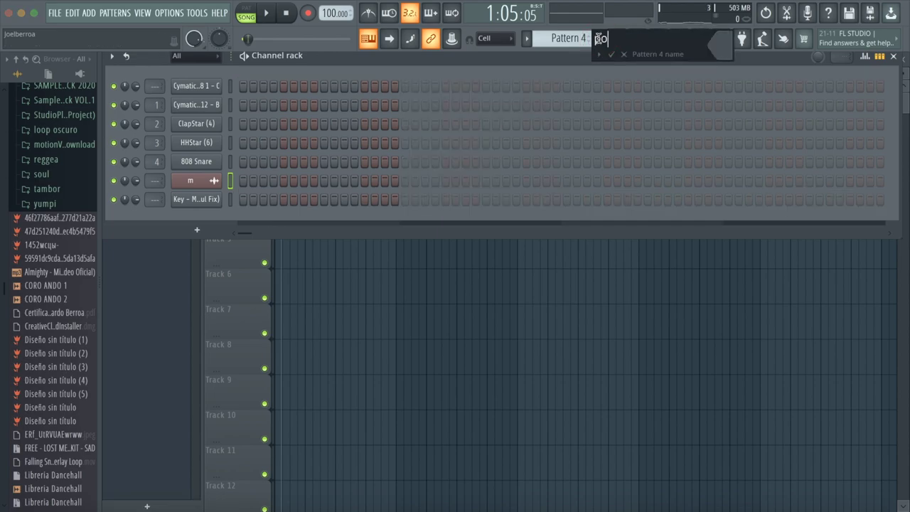
{"action": "left_click", "coordinate": [611, 54]}
Add Migos Crash (8) from the Khalid template folder in studio plu as a channel, with hits on steps 5 and 21.
{"action": "scroll", "coordinate": [42, 328], "scroll_direction": "down", "scroll_amount": 15}
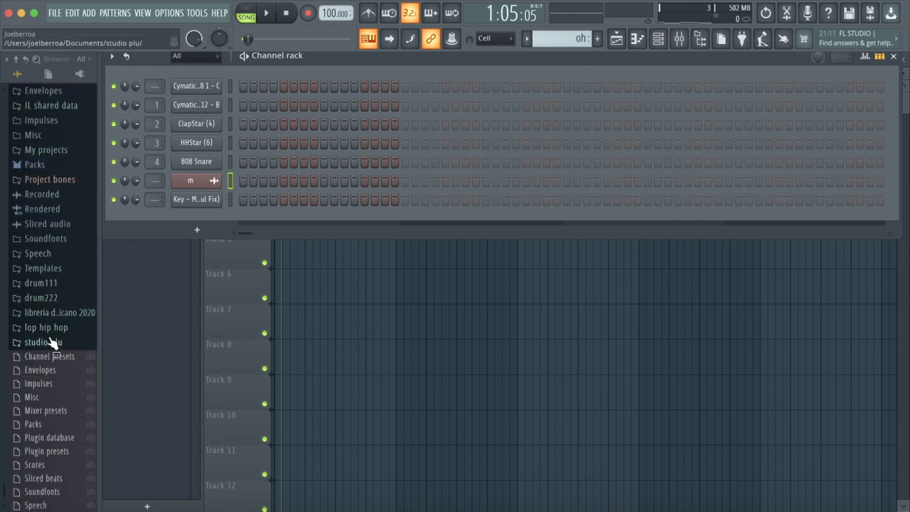
{"action": "left_click", "coordinate": [51, 341]}
{"action": "left_click", "coordinate": [54, 356]}
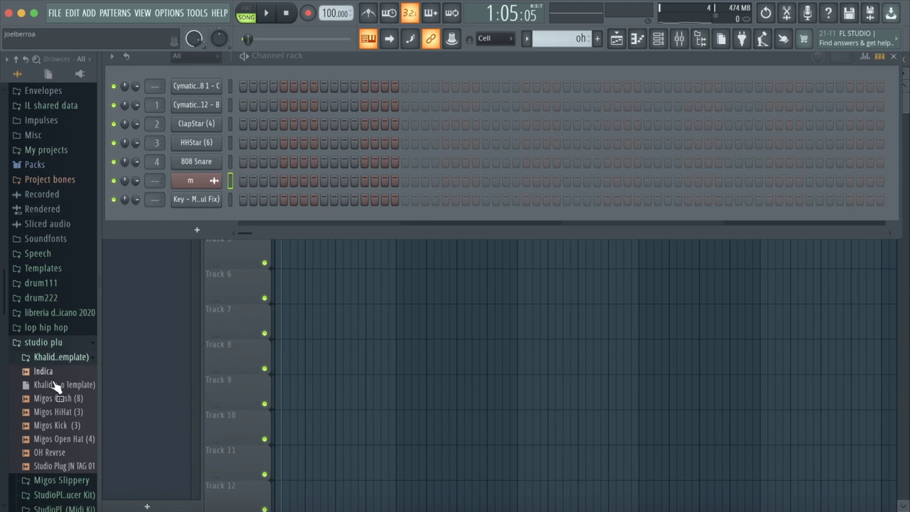
{"action": "left_click_drag", "start_coordinate": [197, 203], "coordinate": [194, 218]}
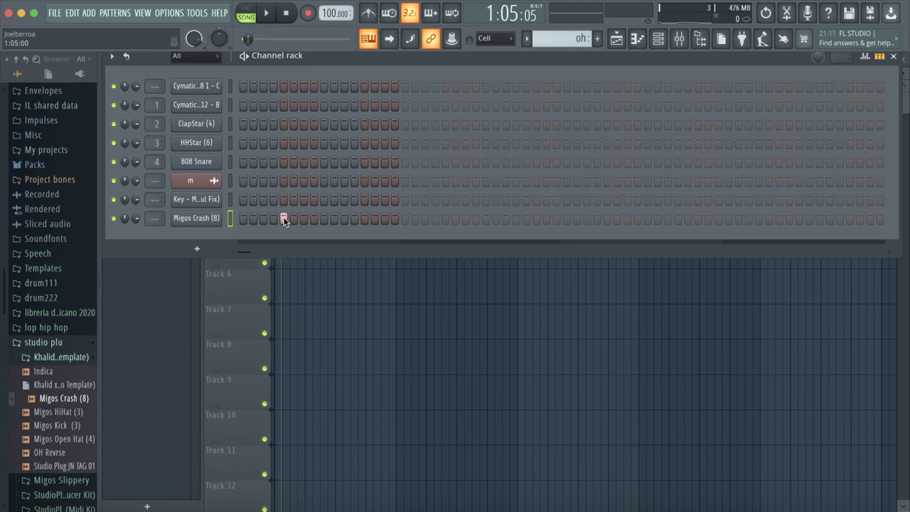
{"action": "left_click", "coordinate": [446, 218]}
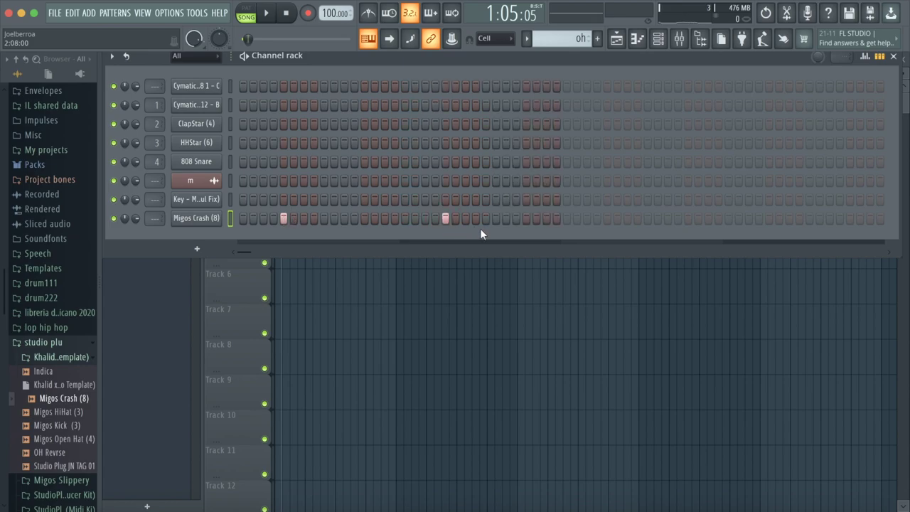
Place pattern oh on Track 4 of the playlist at bars 1 and 3, and audition the song.
{"action": "left_click", "coordinate": [619, 40]}
{"action": "left_click", "coordinate": [343, 242]}
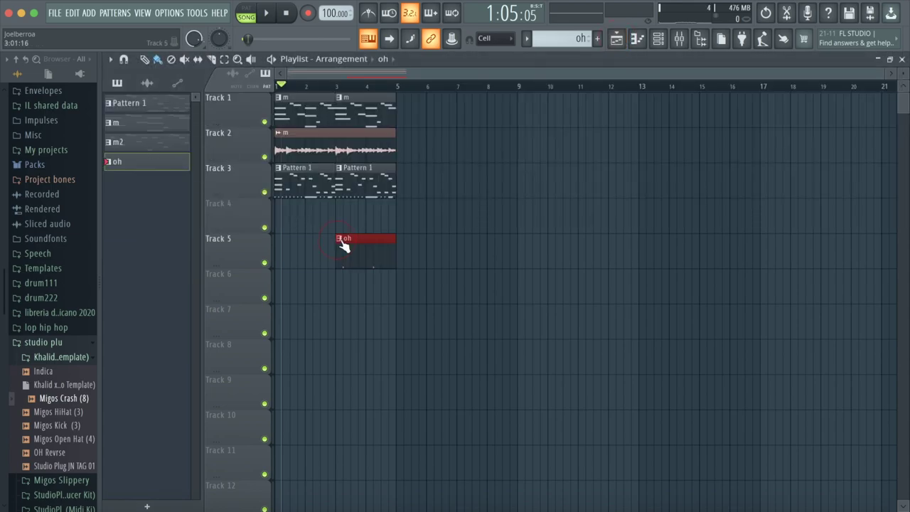
{"action": "left_click_drag", "start_coordinate": [334, 242], "coordinate": [273, 206]}
{"action": "left_click", "coordinate": [352, 221]}
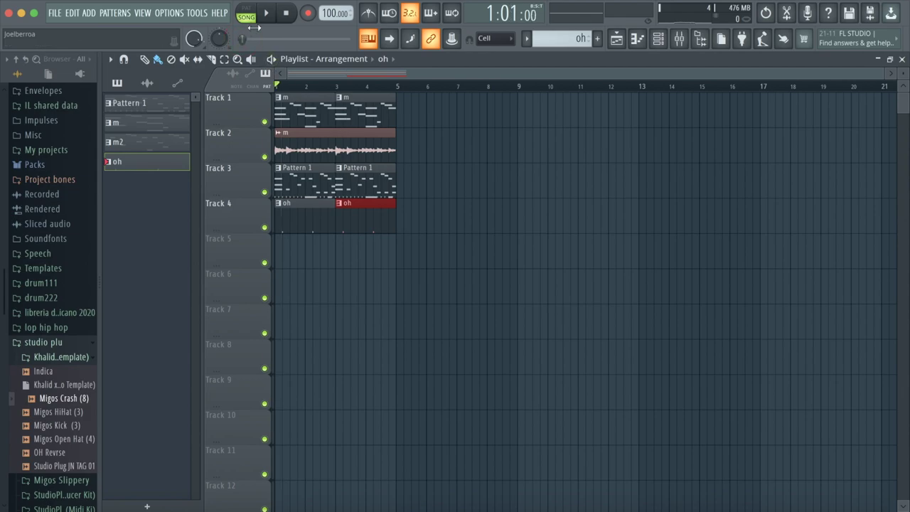
{"action": "left_click", "coordinate": [273, 13]}
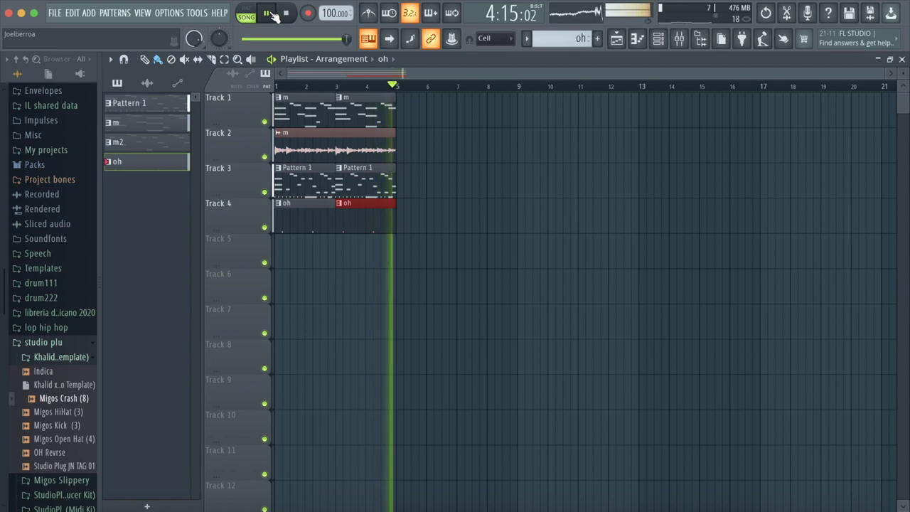
{"action": "left_click", "coordinate": [267, 14]}
Switch back to Pattern 1 and open the HHStar (6) channel's notes in the piano roll.
{"action": "left_click", "coordinate": [679, 39]}
{"action": "left_click", "coordinate": [562, 38]}
{"action": "left_click", "coordinate": [546, 56]}
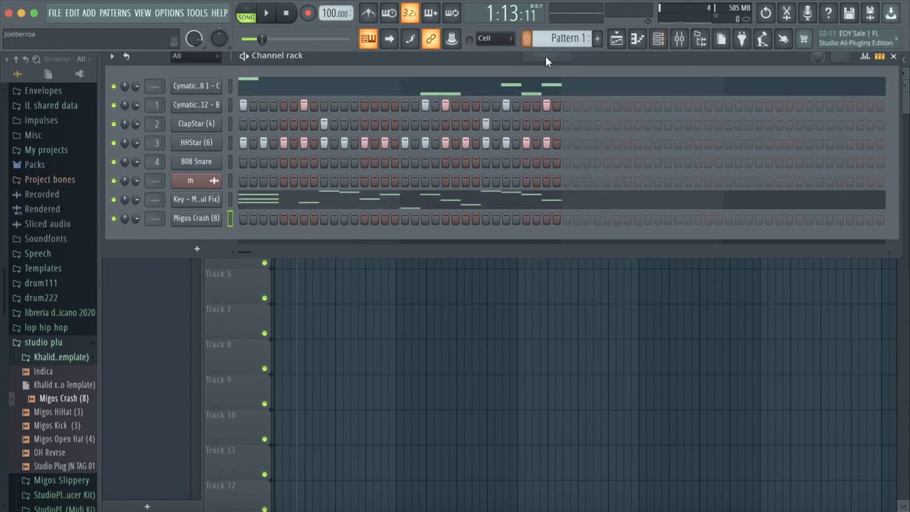
{"action": "left_click", "coordinate": [231, 143]}
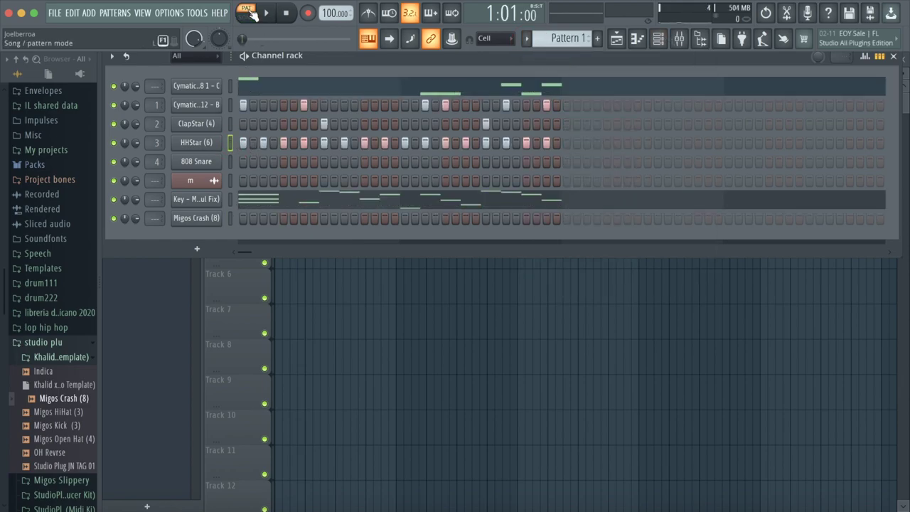
{"action": "left_click", "coordinate": [637, 40]}
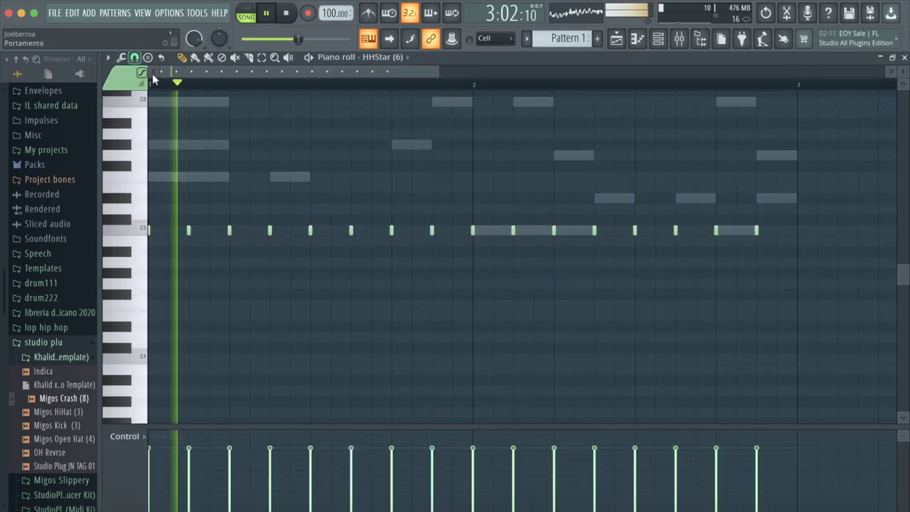
Set the snap to 1/6 step and add short HHStar (6) rolls in bar 1: three D#5 notes from step 5, two G#4 notes from step 11.
{"action": "left_click", "coordinate": [108, 59]}
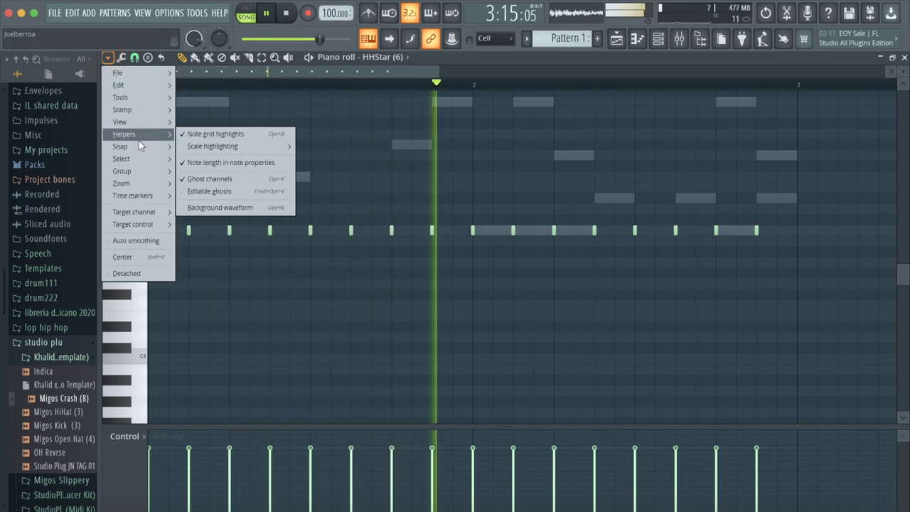
{"action": "mouse_move", "coordinate": [138, 148]}
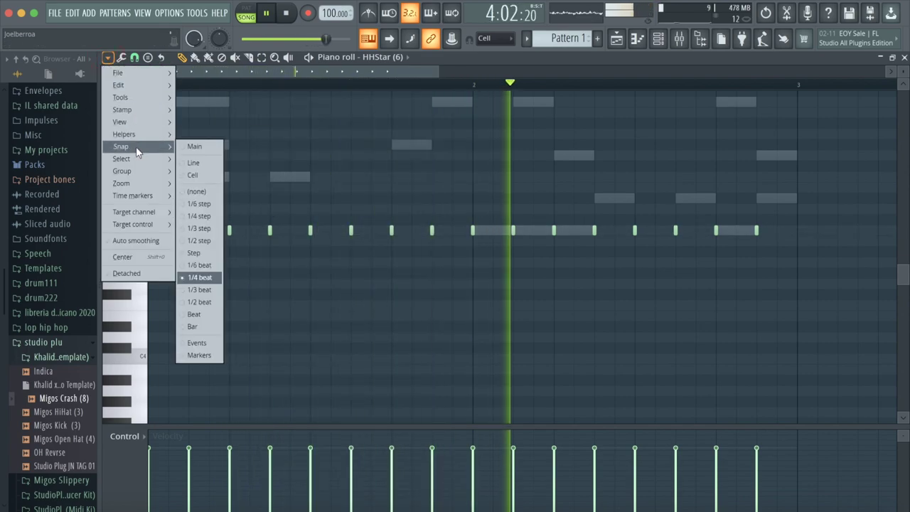
{"action": "left_click", "coordinate": [198, 203]}
{"action": "left_click_drag", "start_coordinate": [439, 72], "coordinate": [368, 77]}
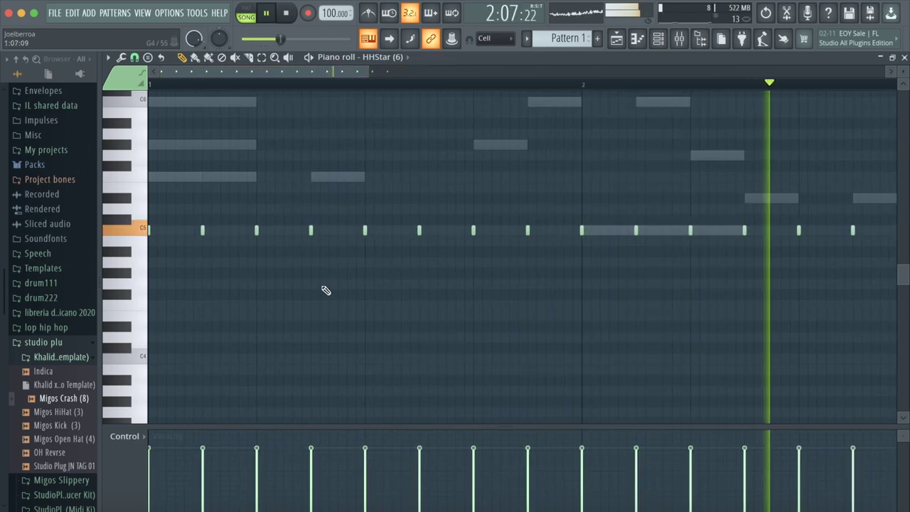
{"action": "left_click", "coordinate": [262, 198]}
{"action": "right_click", "coordinate": [276, 198]}
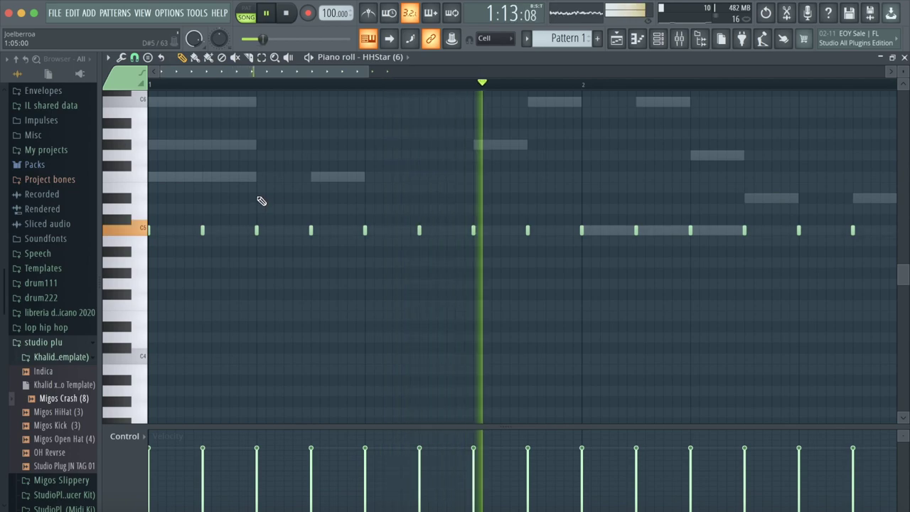
{"action": "left_click", "coordinate": [264, 198]}
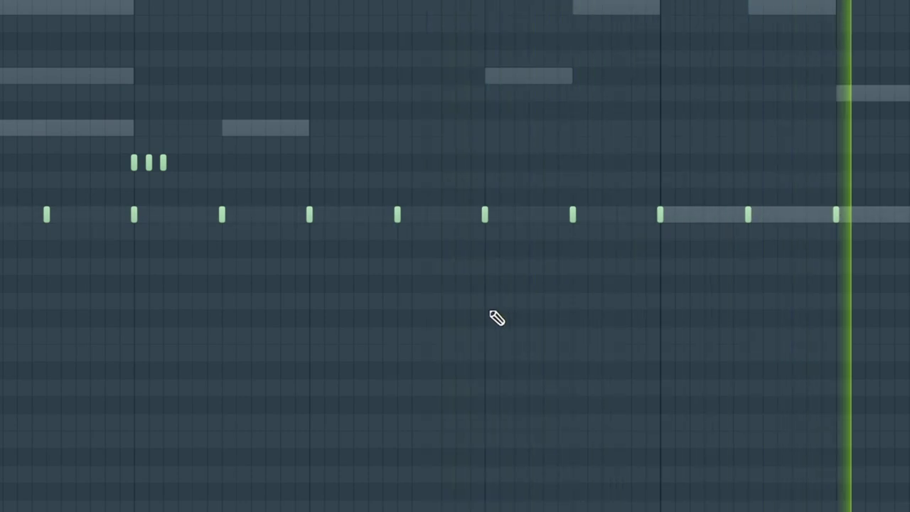
{"action": "left_click", "coordinate": [397, 284]}
{"action": "left_click", "coordinate": [411, 284]}
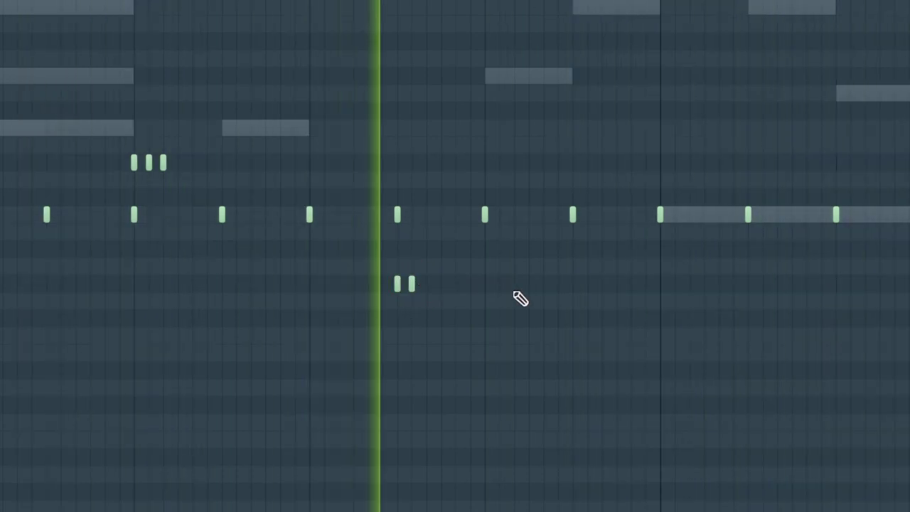
Extend the G#4 hi-hat roll in bar 1 to five evenly spaced short notes.
{"action": "left_click", "coordinate": [427, 285]}
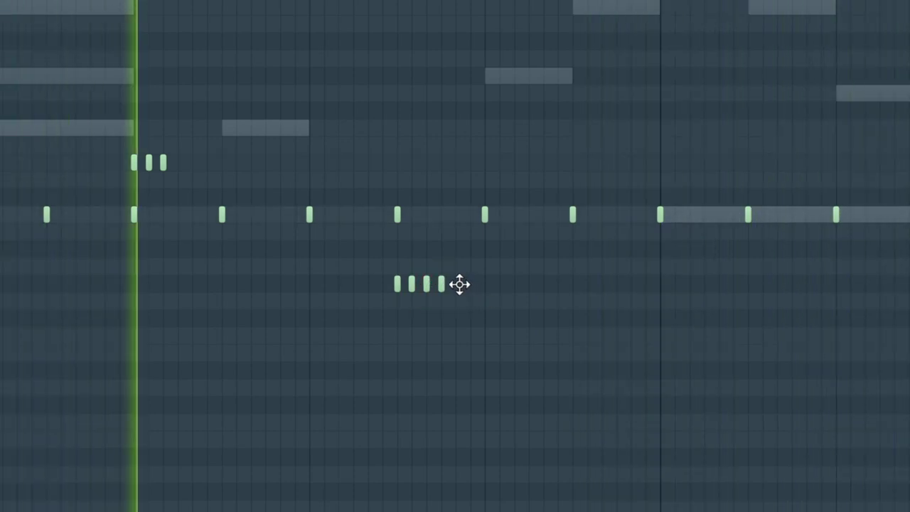
{"action": "left_click", "coordinate": [457, 286]}
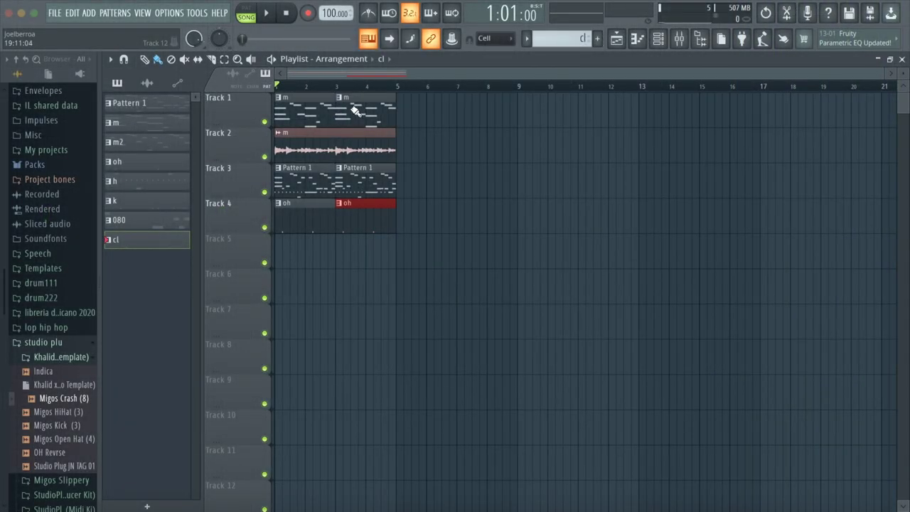
Delete the pattern clips m, Pattern 1 and oh from Tracks 1, 3 and 4 of the playlist, keeping the audio melody.
{"action": "right_click", "coordinate": [309, 112]}
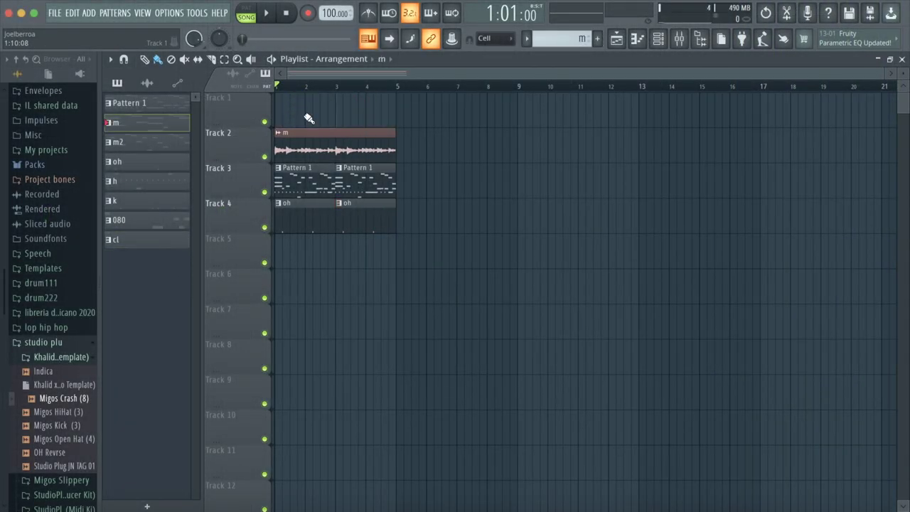
{"action": "right_click", "coordinate": [358, 187]}
{"action": "right_click", "coordinate": [301, 211]}
Repeat the melody audio clip m back to back on Track 2 until it fills the playlist up to bar 33.
{"action": "left_click_drag", "start_coordinate": [395, 141], "coordinate": [613, 140]}
{"action": "key", "text": "ctrl+b"}
{"action": "left_click_drag", "start_coordinate": [469, 71], "coordinate": [618, 72]}
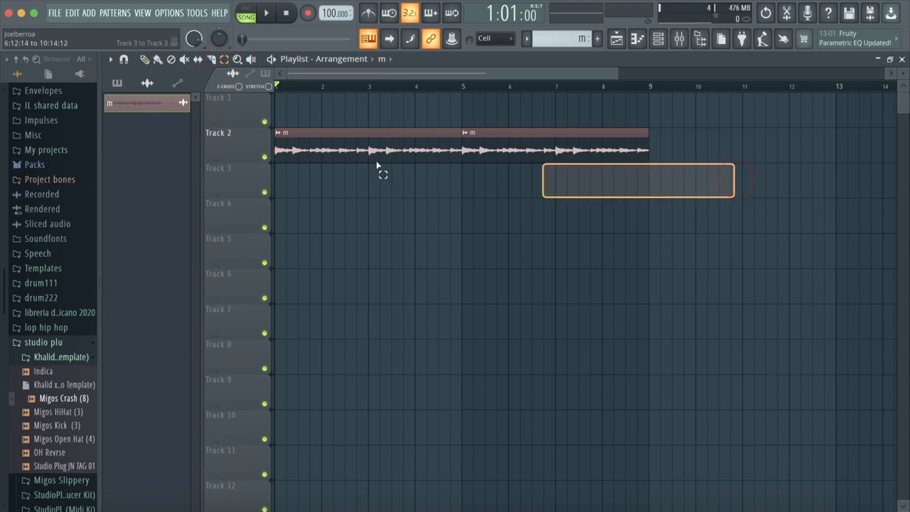
{"action": "left_click_drag", "start_coordinate": [424, 172], "coordinate": [349, 161]}
{"action": "key", "text": "ctrl+b"}
{"action": "key", "text": "ctrl+b"}
{"action": "key", "text": "ctrl+b"}
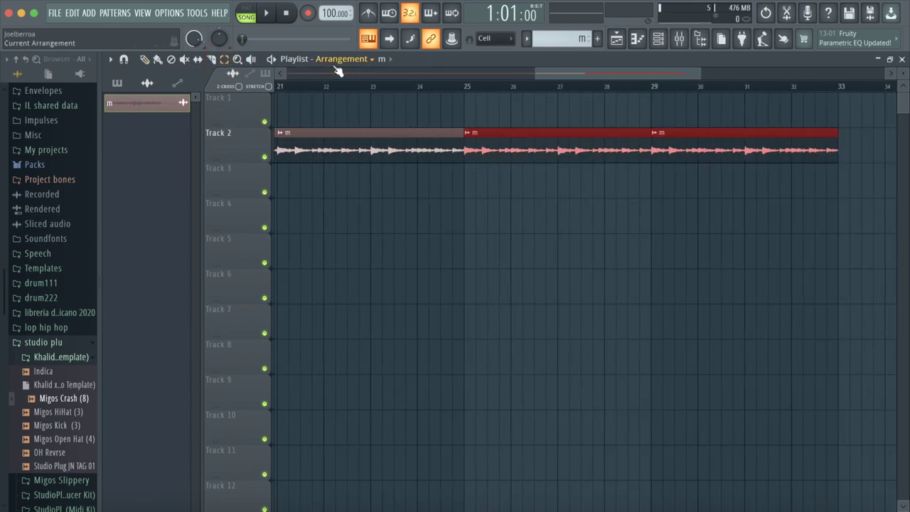
{"action": "left_click_drag", "start_coordinate": [534, 74], "coordinate": [210, 86]}
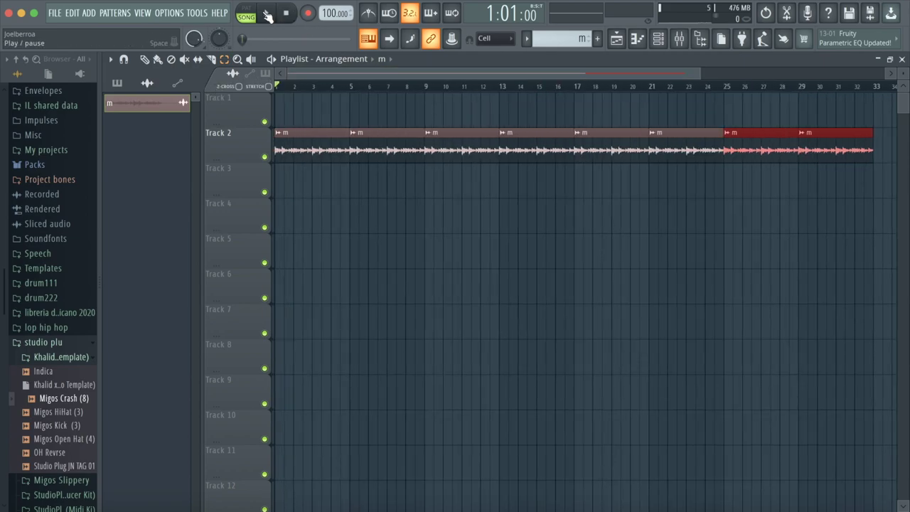
Start song playback and place pattern m on Track 3 at bars 5, 7, 9 and 11.
{"action": "left_click", "coordinate": [118, 84]}
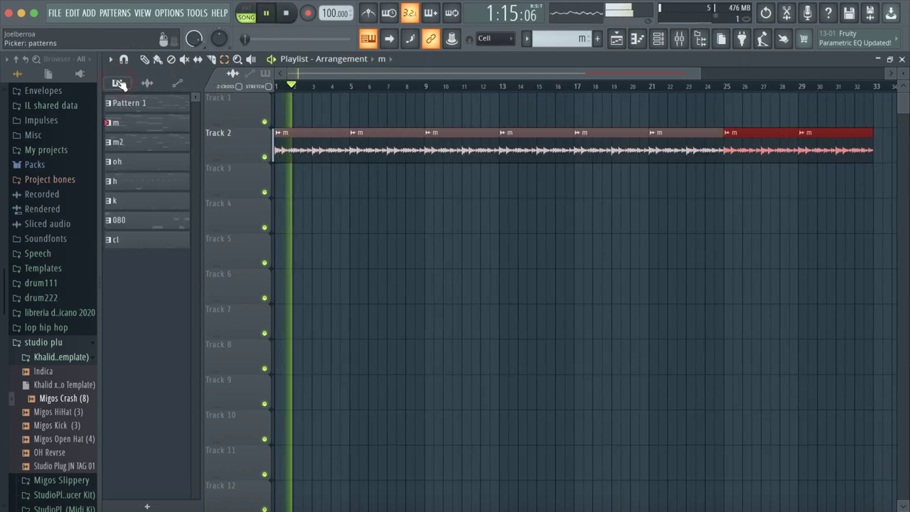
{"action": "left_click", "coordinate": [120, 122]}
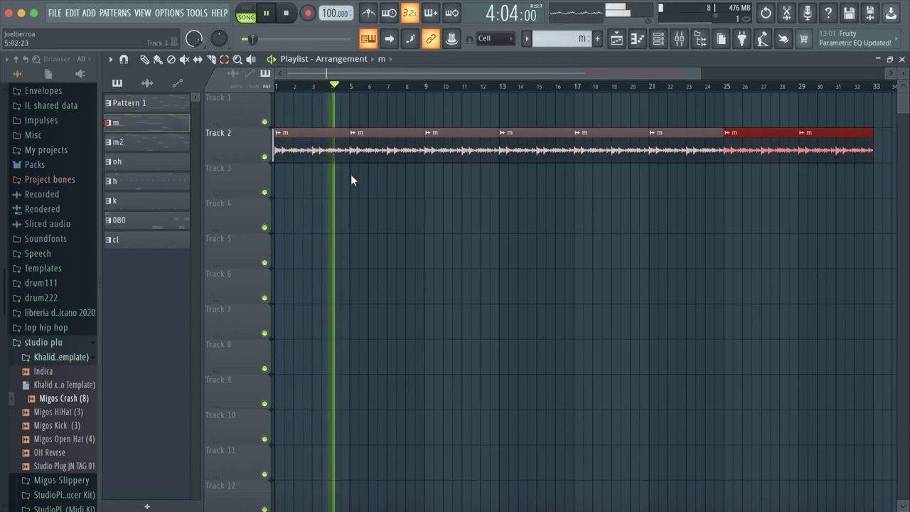
{"action": "left_click", "coordinate": [350, 174]}
{"action": "left_click", "coordinate": [144, 60]}
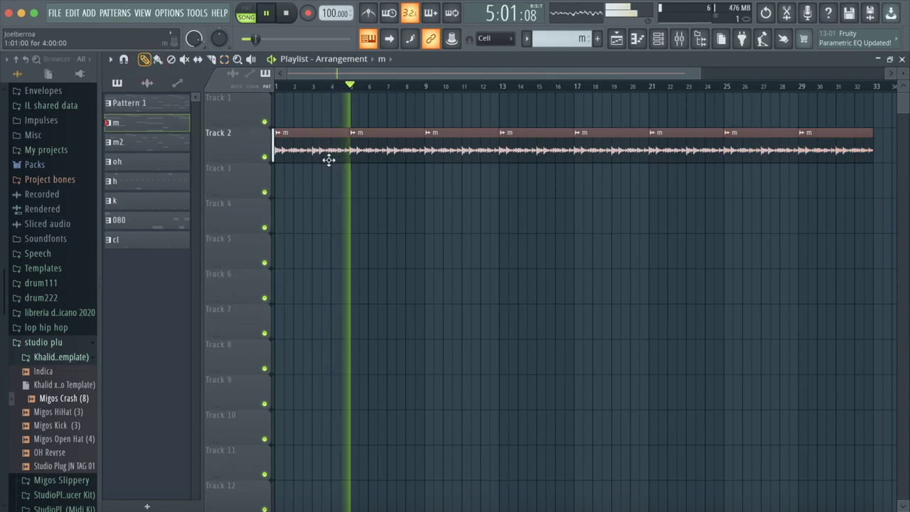
{"action": "left_click", "coordinate": [359, 180]}
{"action": "left_click", "coordinate": [397, 185]}
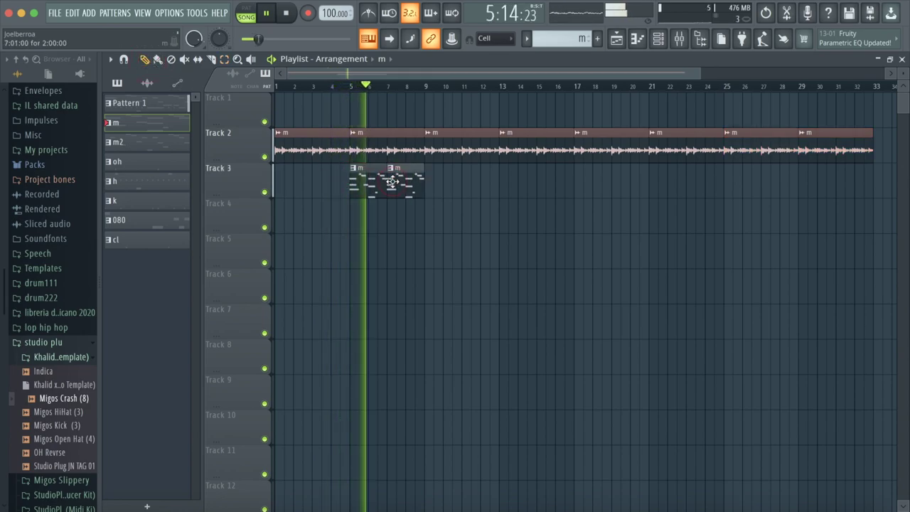
{"action": "left_click", "coordinate": [306, 86]}
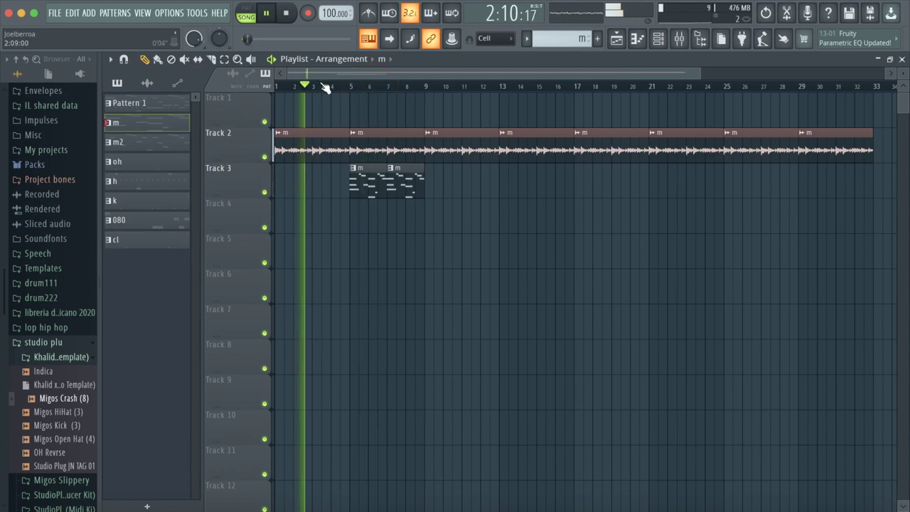
{"action": "left_click", "coordinate": [427, 182]}
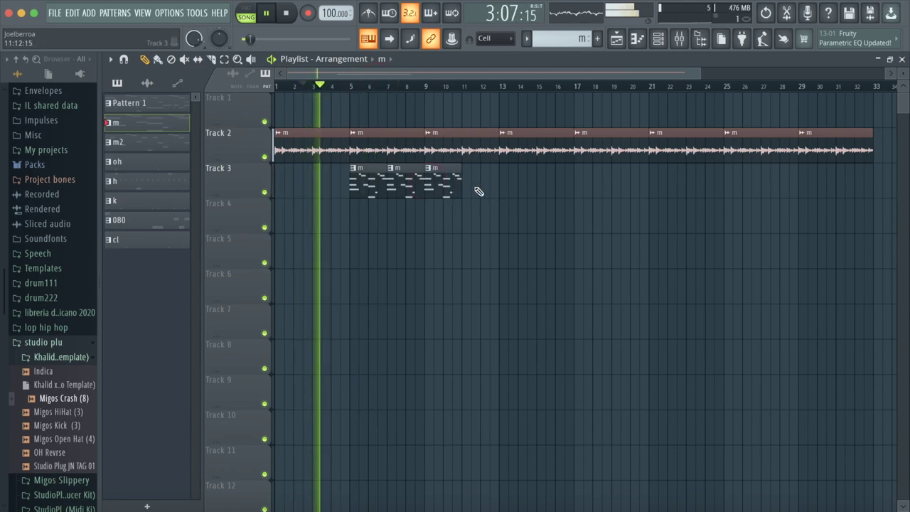
{"action": "left_click", "coordinate": [470, 183]}
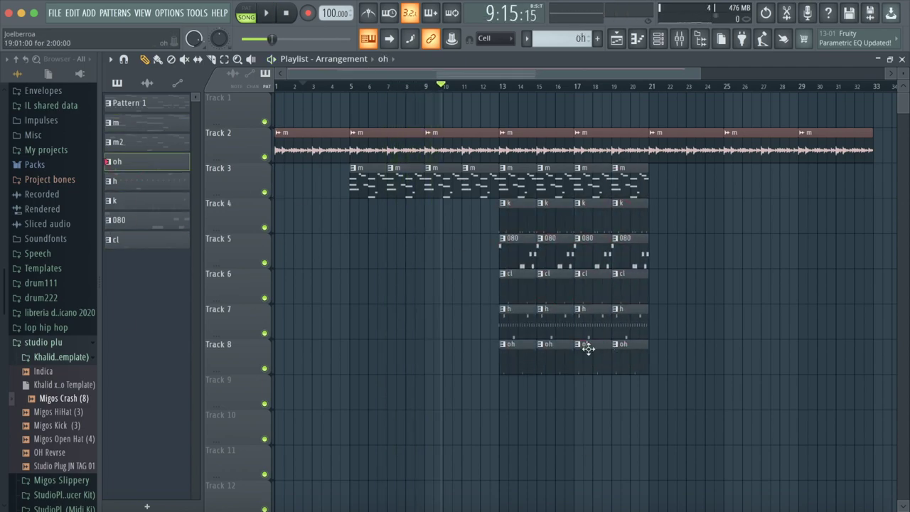
Play the arrangement from bar 9 to check how the drums and 808 enter at bar 13, and stop playback.
{"action": "left_click", "coordinate": [266, 13]}
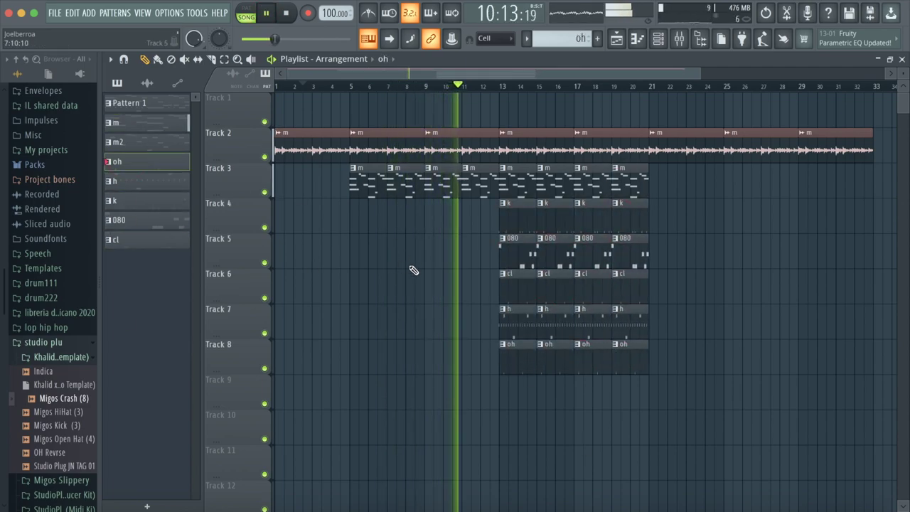
{"action": "scroll", "coordinate": [412, 270], "scroll_direction": "right", "scroll_amount": 2}
{"action": "scroll", "coordinate": [414, 271], "scroll_direction": "left", "scroll_amount": 2}
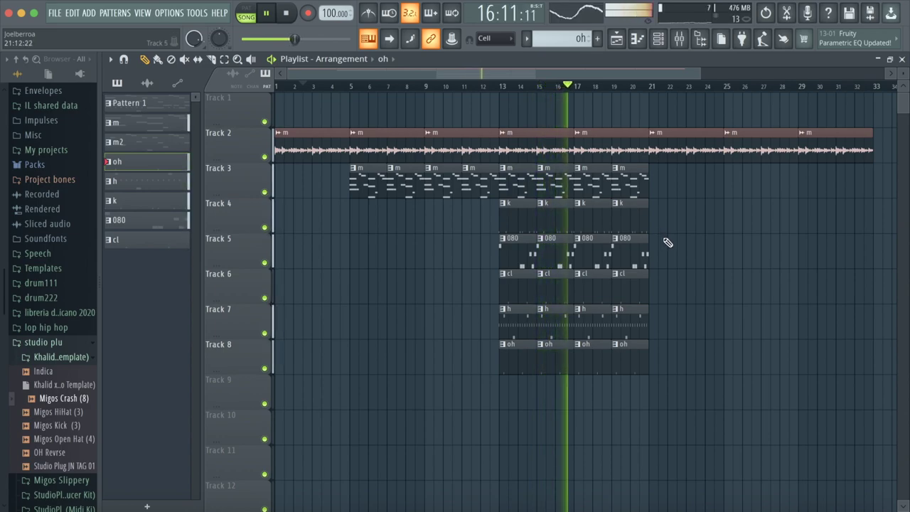
{"action": "scroll", "coordinate": [666, 240], "scroll_direction": "right", "scroll_amount": 2}
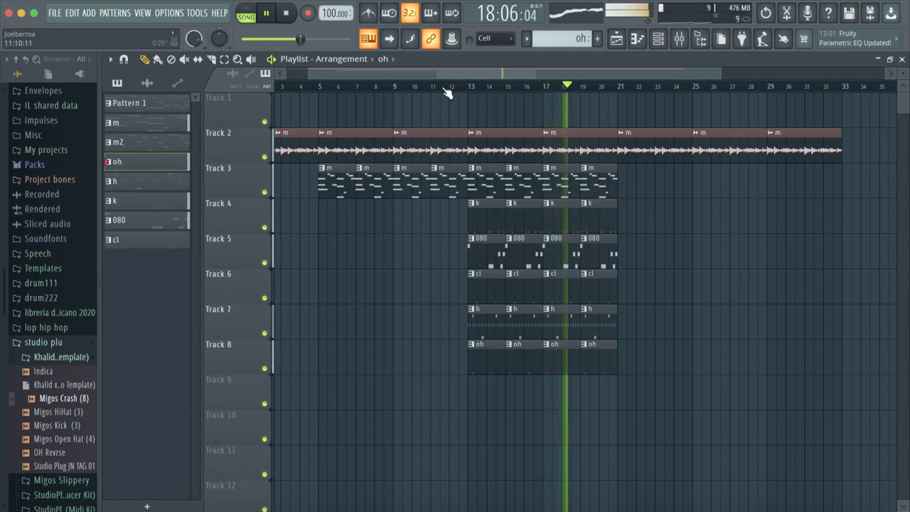
{"action": "key", "text": "space"}
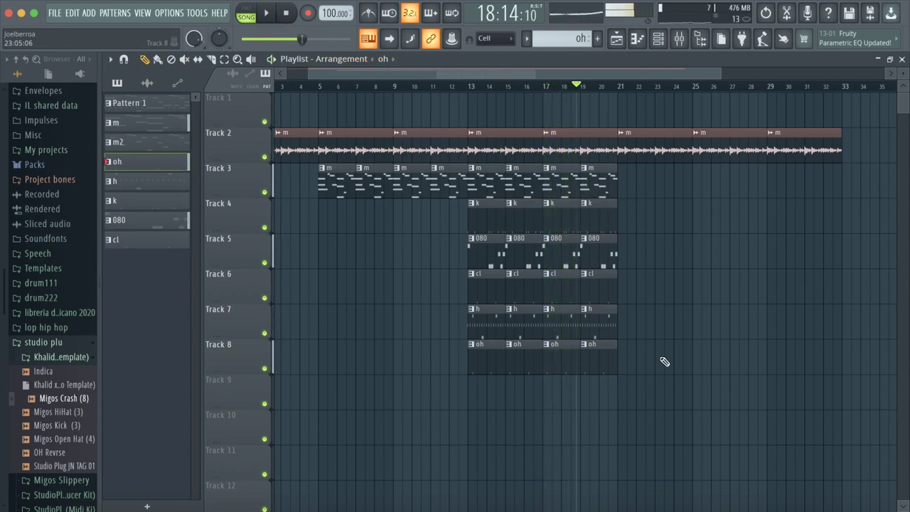
Duplicate the bars 13 to 20 pattern clips on Tracks 3 to 8 to start at bar 21, and resume playback.
{"action": "right_click", "coordinate": [662, 427]}
{"action": "key", "text": "ctrl+b"}
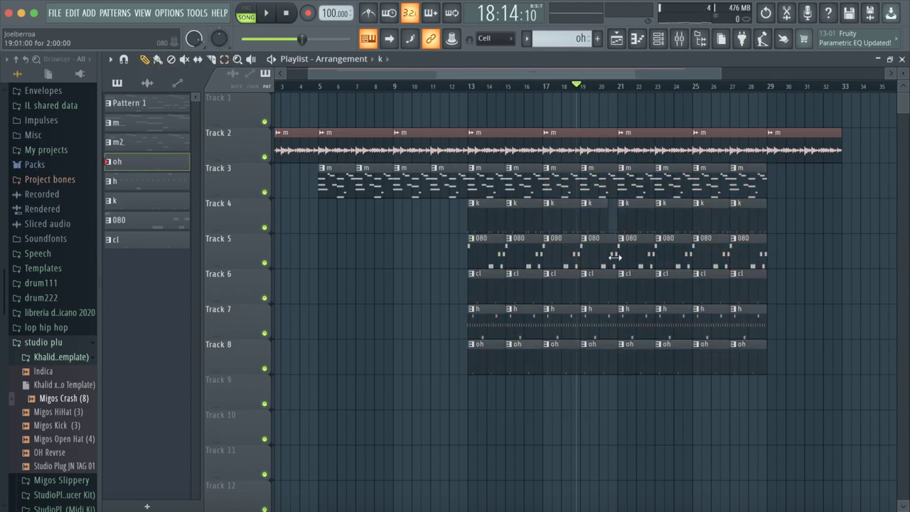
{"action": "key", "text": "space"}
Delete the four pattern m clips on Track 3 between bars 21 and 29.
{"action": "right_click", "coordinate": [634, 183]}
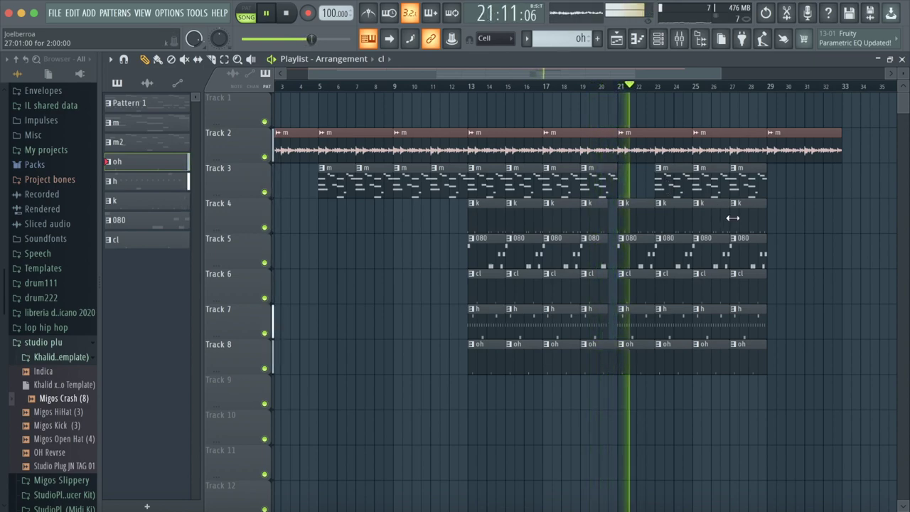
{"action": "right_click", "coordinate": [674, 185]}
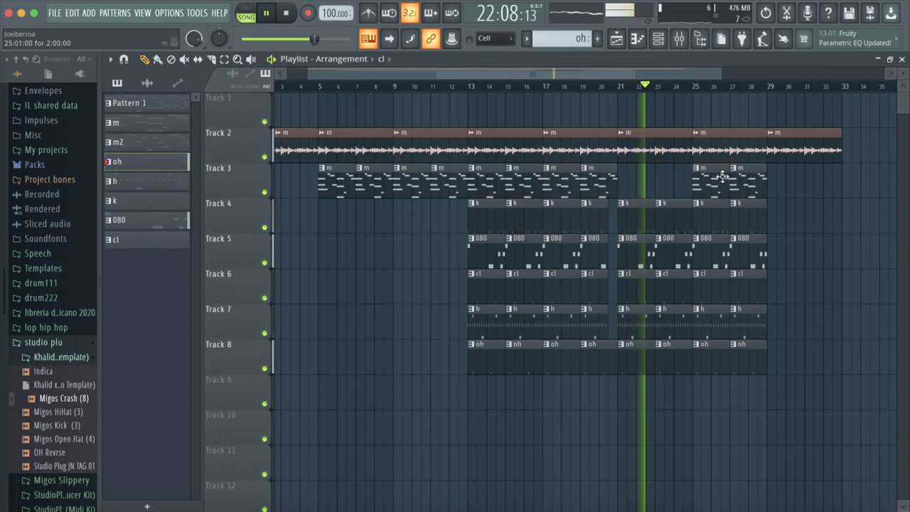
{"action": "right_click", "coordinate": [704, 181]}
{"action": "right_click", "coordinate": [749, 178]}
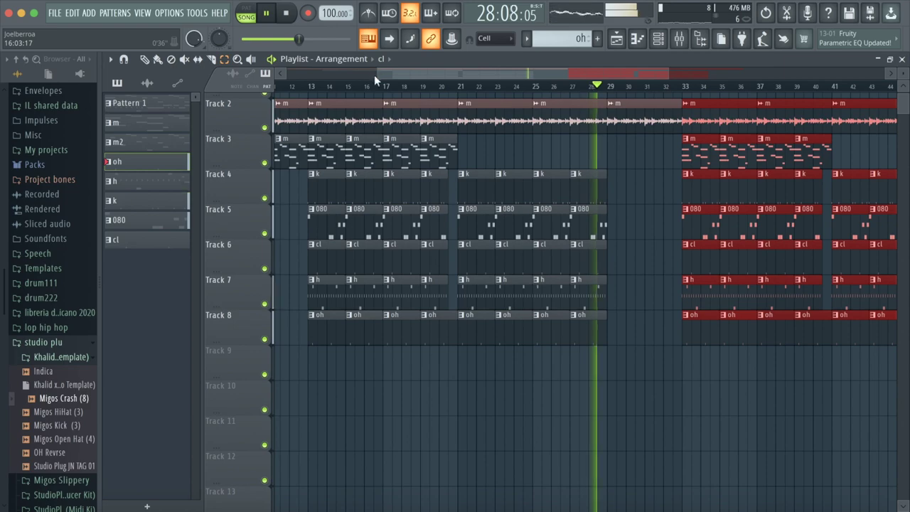
Add Migos Crash (8) as audio clips on Track 9 at bars 33 and 13, and load Migos Open Hat (4) into the project.
{"action": "scroll", "coordinate": [374, 74], "scroll_direction": "down", "scroll_amount": 3}
{"action": "left_click_drag", "start_coordinate": [64, 398], "coordinate": [712, 349]}
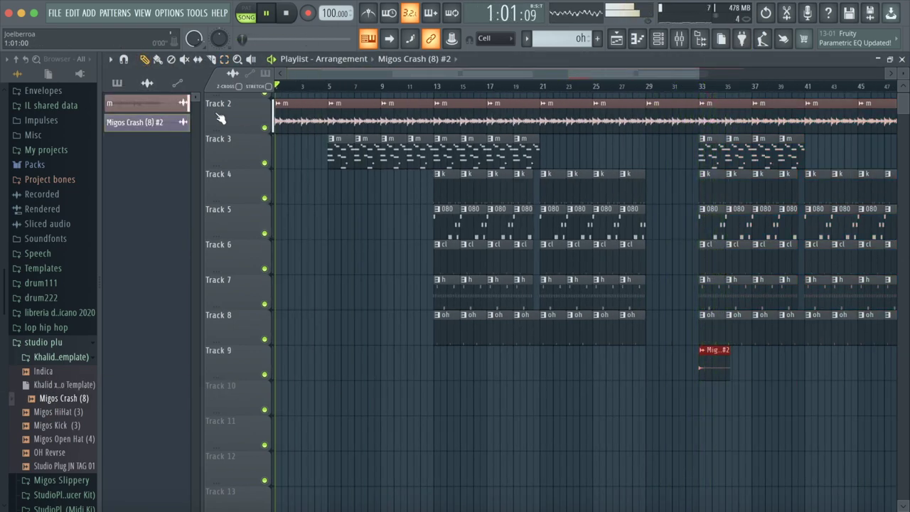
{"action": "left_click", "coordinate": [65, 439]}
{"action": "left_click_drag", "start_coordinate": [70, 442], "coordinate": [443, 411]}
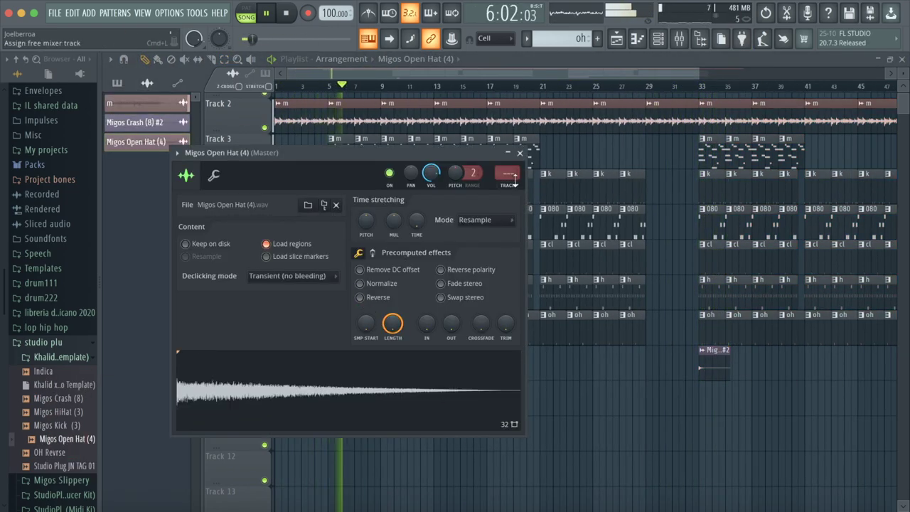
{"action": "left_click", "coordinate": [433, 406]}
{"action": "left_click", "coordinate": [437, 363]}
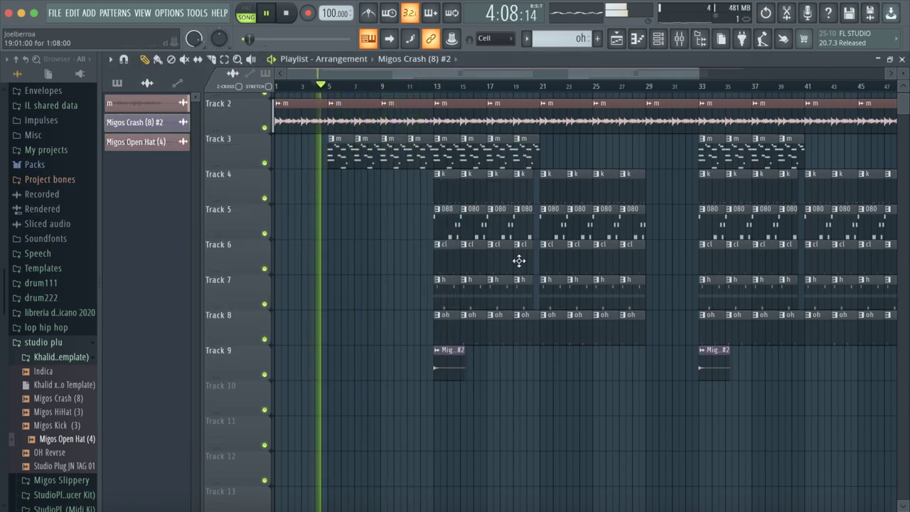
{"action": "left_click", "coordinate": [519, 261]}
{"action": "mouse_move", "coordinate": [328, 186]}
{"action": "left_mouse_down"}
{"action": "mouse_move", "coordinate": [403, 178]}
{"action": "mouse_move", "coordinate": [404, 197]}
{"action": "mouse_move", "coordinate": [432, 193]}
{"action": "left_mouse_up"}
{"action": "key", "text": "ctrl+z"}
Stop playback, delete the m clips in bars 9 to 12 on Tracks 2 and 3, and shift all following clips back to bar 9.
{"action": "key", "text": "space"}
{"action": "left_click_drag", "start_coordinate": [406, 124], "coordinate": [413, 163]}
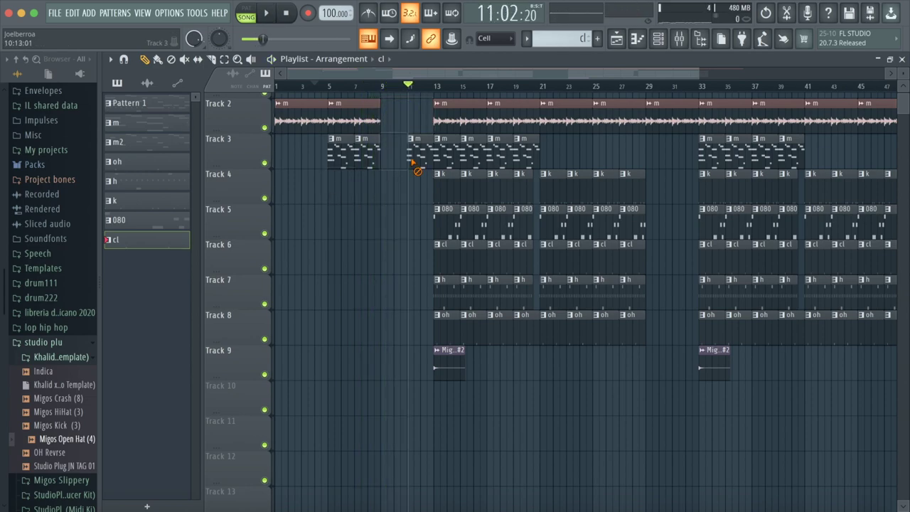
{"action": "scroll", "coordinate": [704, 77], "scroll_direction": "down", "scroll_amount": 2}
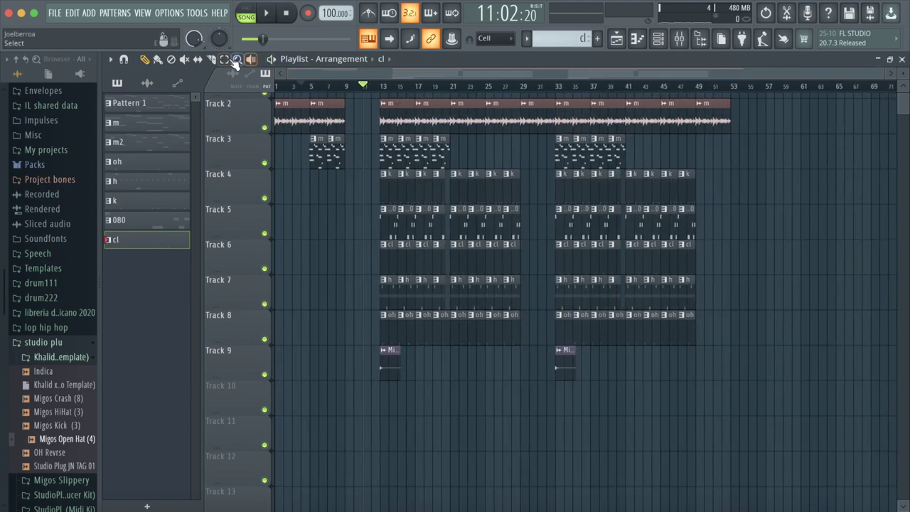
{"action": "left_click_drag", "start_coordinate": [770, 445], "coordinate": [360, 107]}
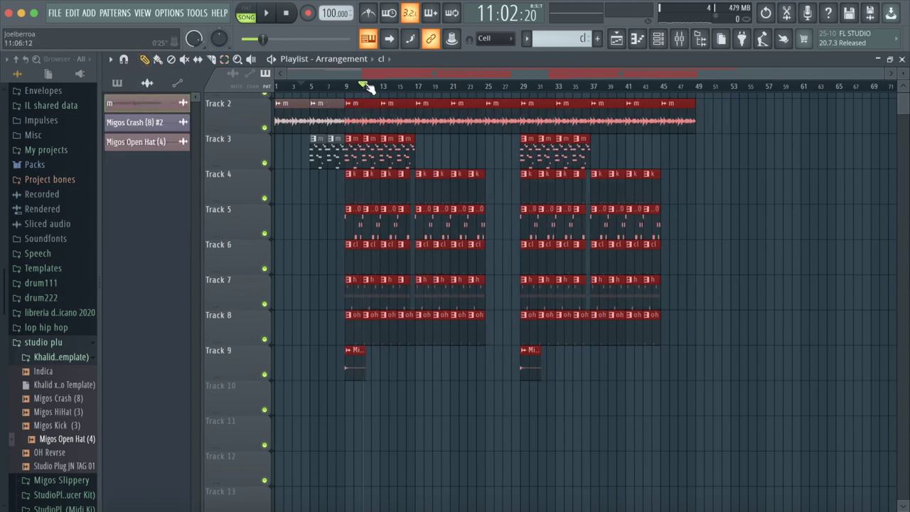